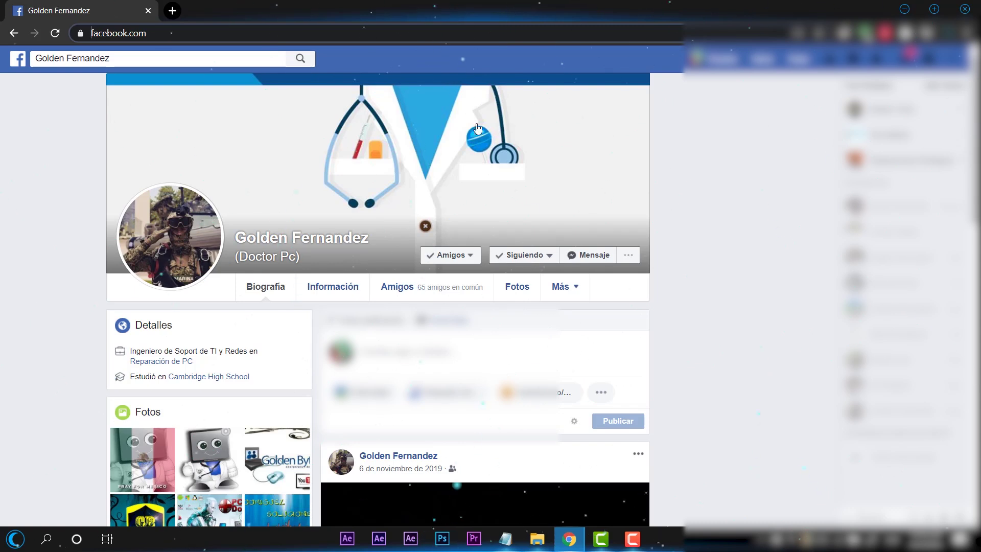
Select the username part of the profile page's full web address, and clear the account search field on the recovery page
{"action": "left_click", "coordinate": [316, 28]}
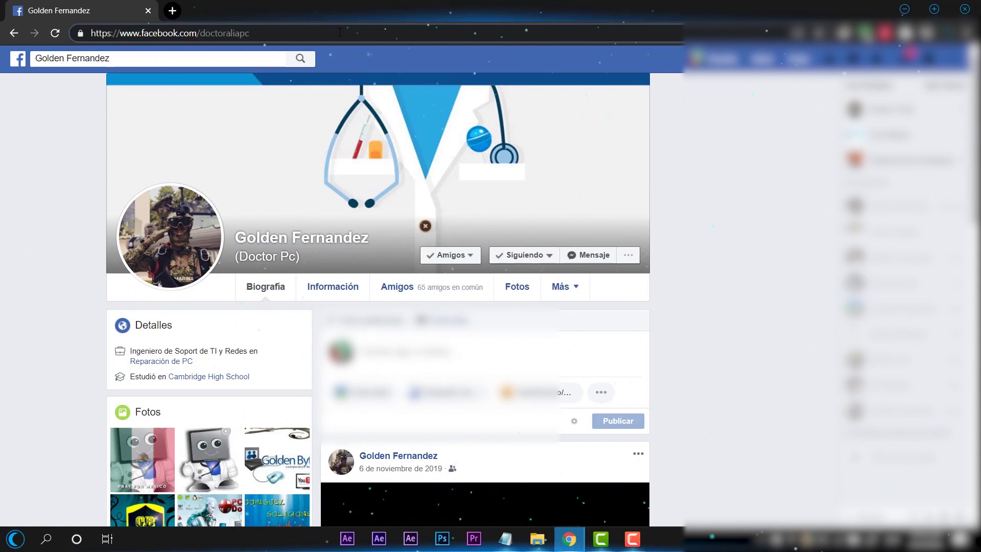
{"action": "left_click_drag", "start_coordinate": [250, 32], "coordinate": [211, 33]}
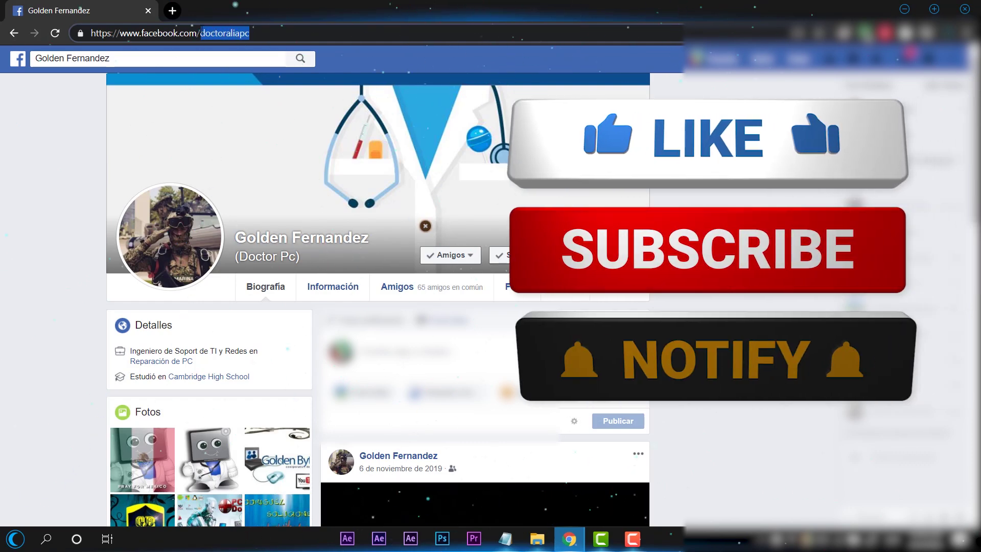
{"action": "left_click_drag", "start_coordinate": [256, 34], "coordinate": [206, 33]}
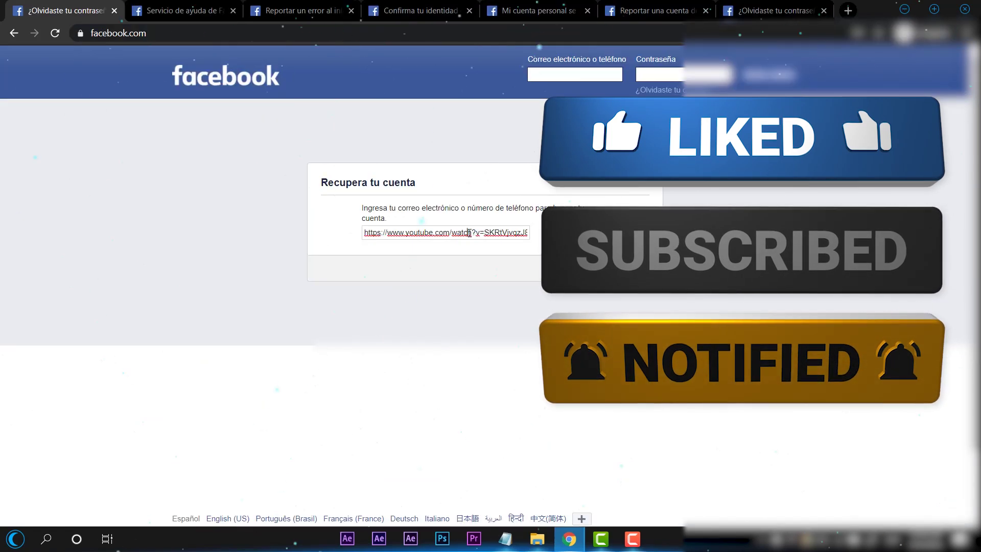
{"action": "key", "text": "ctrl+a"}
{"action": "key", "text": "BackSpace"}
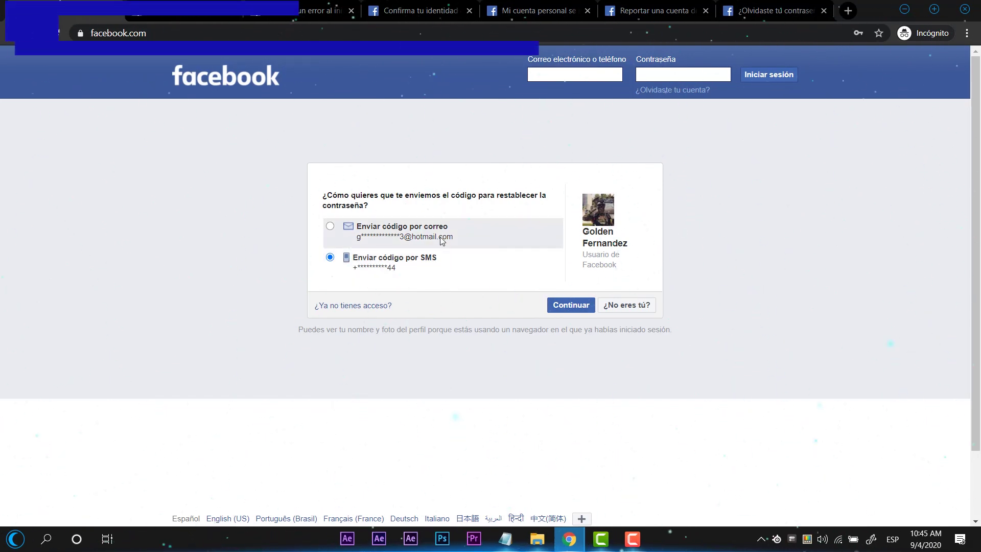
Choose to receive the password reset code by email, and indicate that the account's email address cannot be accessed
{"action": "left_click", "coordinate": [430, 244]}
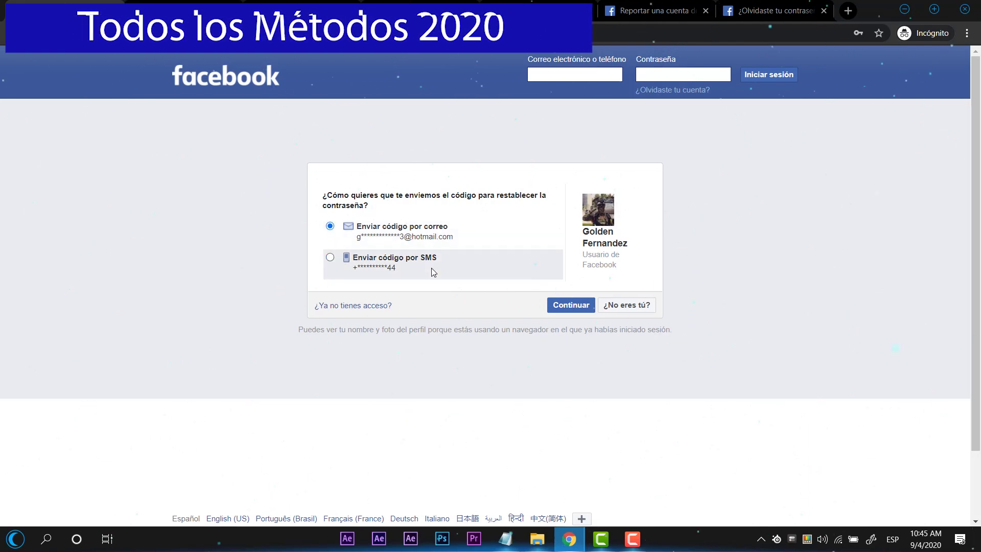
{"action": "left_click", "coordinate": [415, 257]}
{"action": "left_click", "coordinate": [450, 235]}
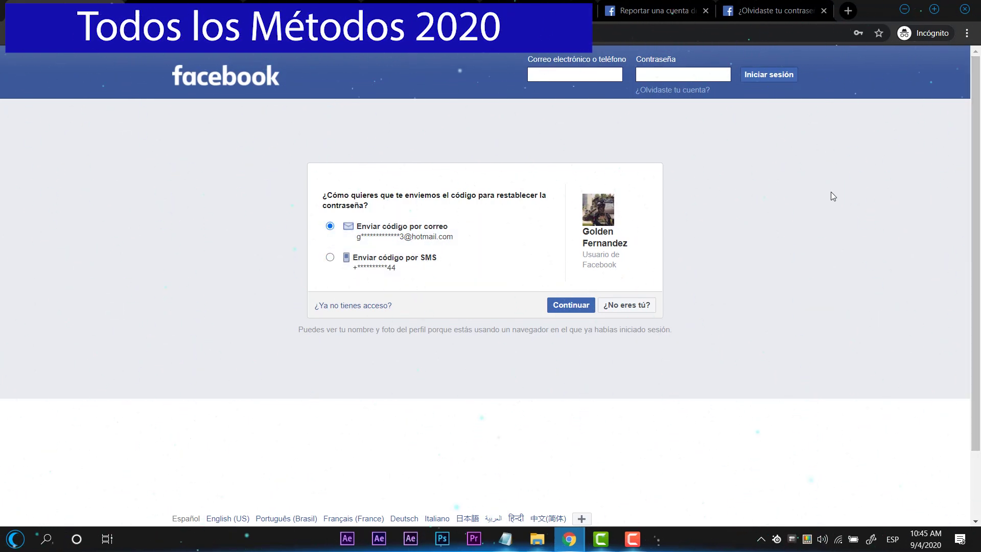
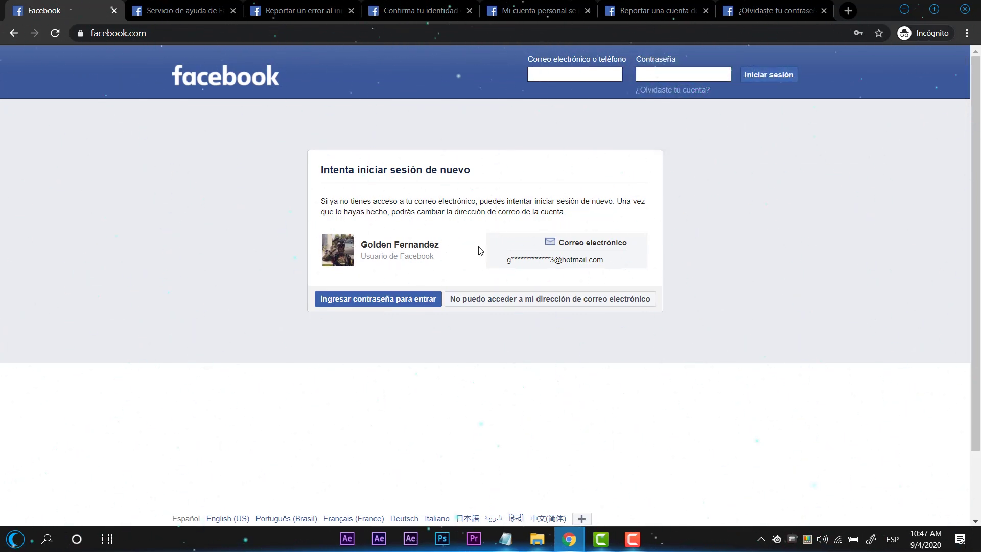
{"action": "left_click", "coordinate": [518, 306]}
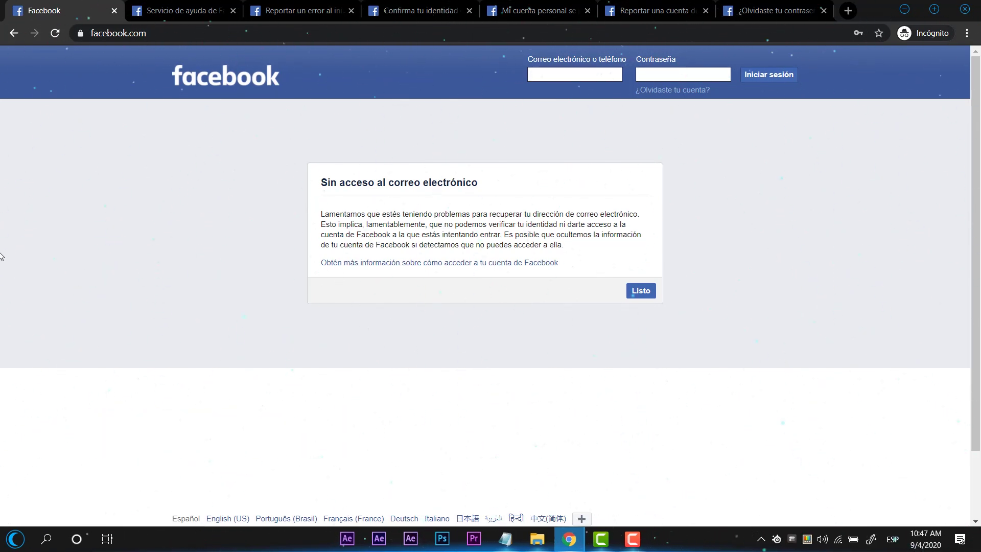
{"action": "left_click_drag", "start_coordinate": [340, 213], "coordinate": [518, 211]}
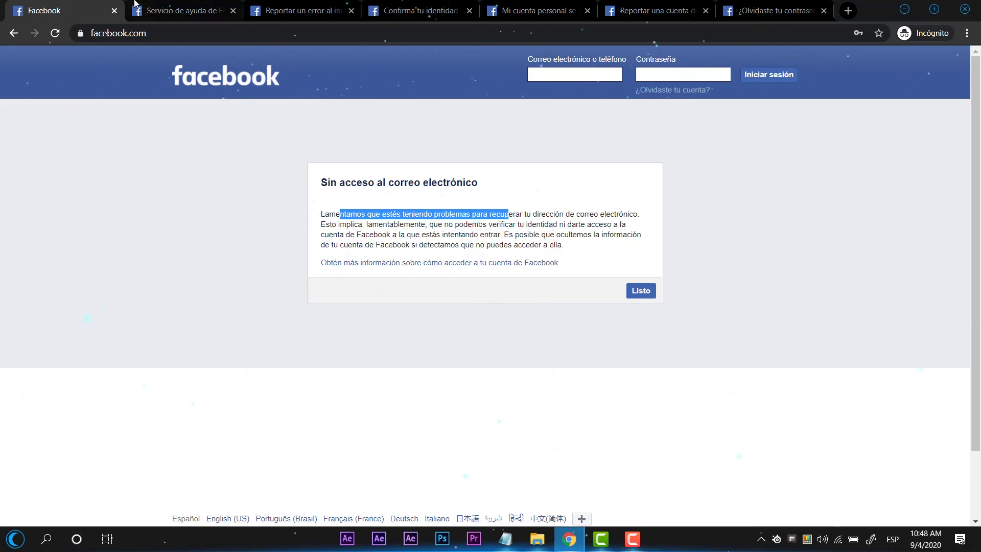
Open the article "No puedo iniciar sesión en Facebook" from the frequently asked questions of the help service
{"action": "left_click", "coordinate": [200, 4]}
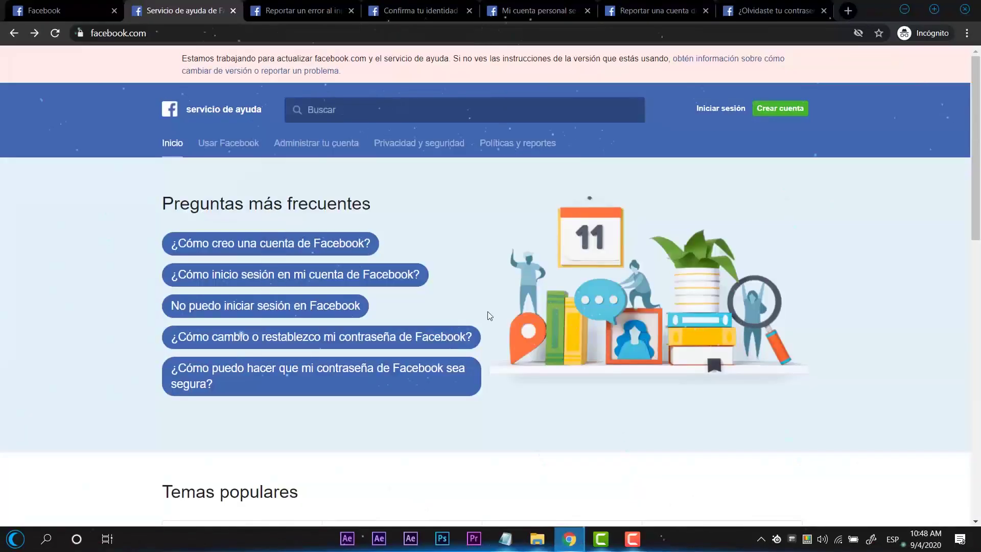
{"action": "scroll", "coordinate": [595, 365], "scroll_direction": "down", "scroll_amount": 1}
{"action": "scroll", "coordinate": [591, 376], "scroll_direction": "up", "scroll_amount": 1}
{"action": "scroll", "coordinate": [591, 377], "scroll_direction": "down", "scroll_amount": 1}
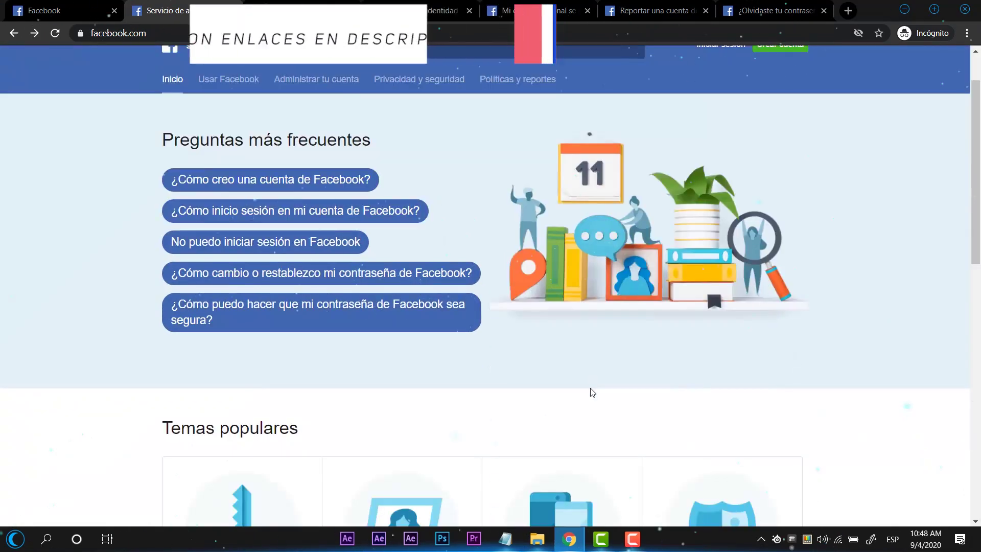
{"action": "scroll", "coordinate": [590, 388], "scroll_direction": "up", "scroll_amount": 1}
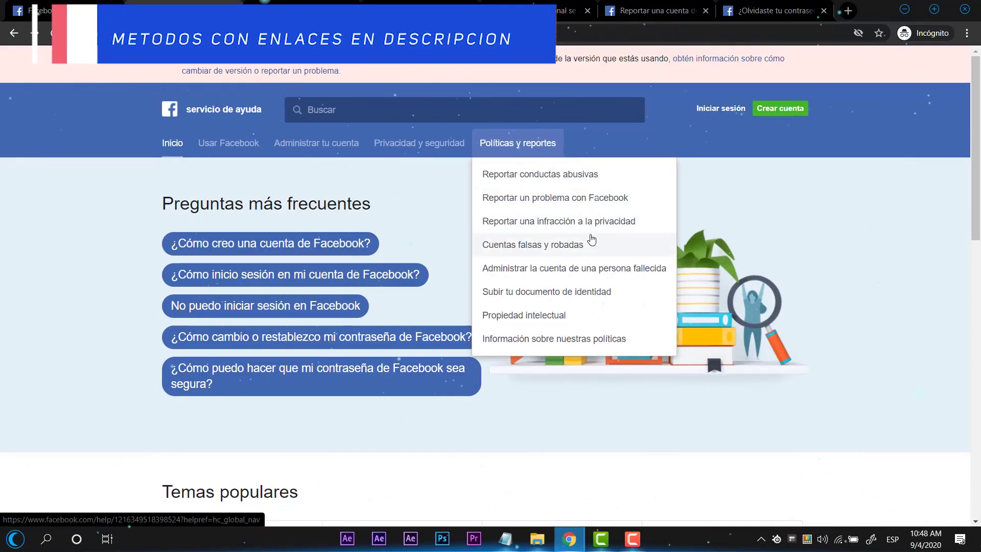
{"action": "scroll", "coordinate": [97, 240], "scroll_direction": "down", "scroll_amount": 1}
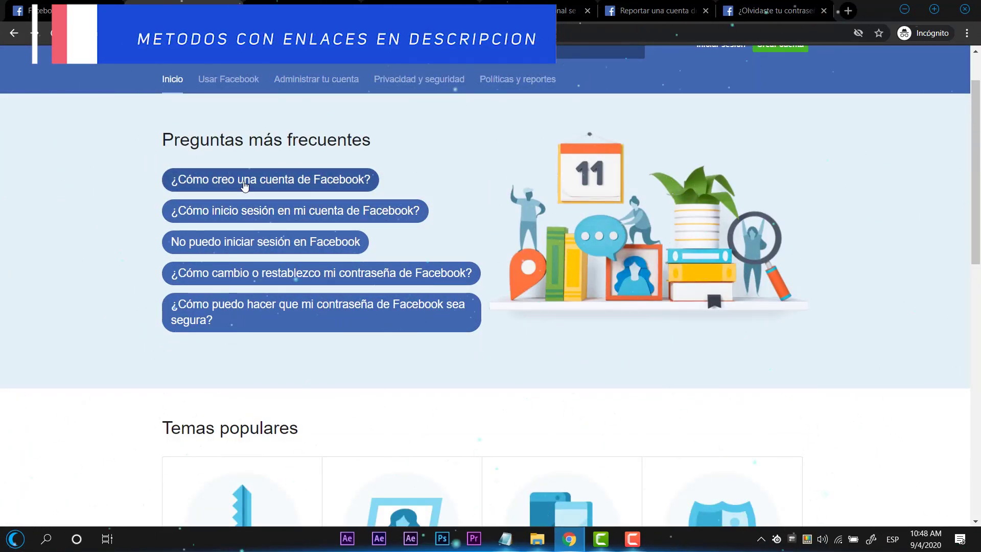
{"action": "left_click", "coordinate": [236, 240]}
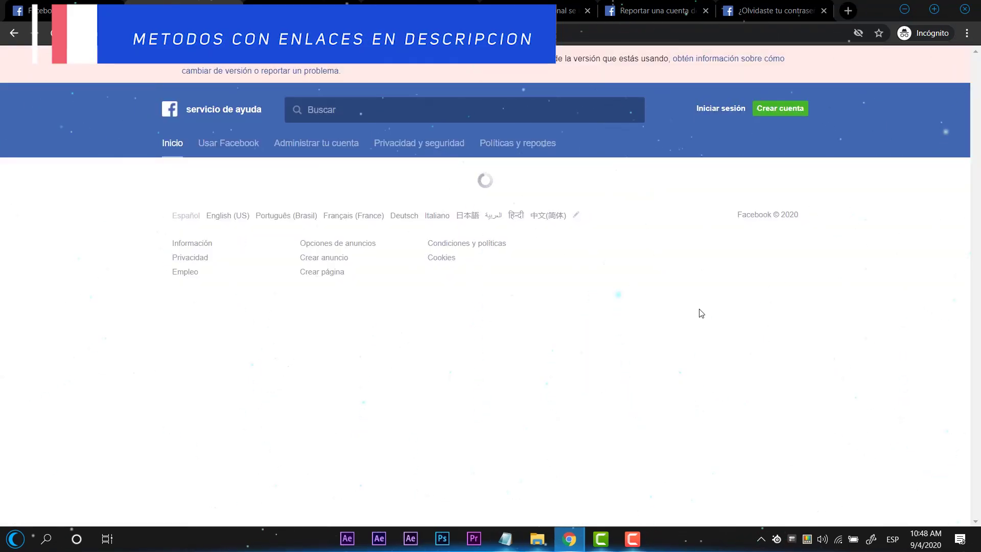
Review the article's suggestions for recovering an account, including recovery through a friend, email or phone problems and trusted contacts
{"action": "scroll", "coordinate": [452, 275], "scroll_direction": "down", "scroll_amount": 3}
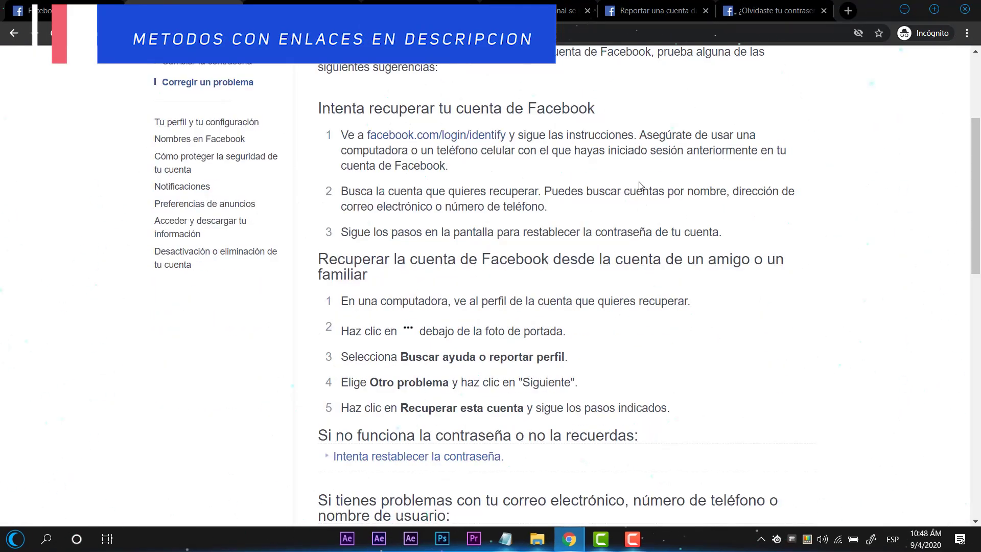
{"action": "scroll", "coordinate": [612, 159], "scroll_direction": "down", "scroll_amount": 2}
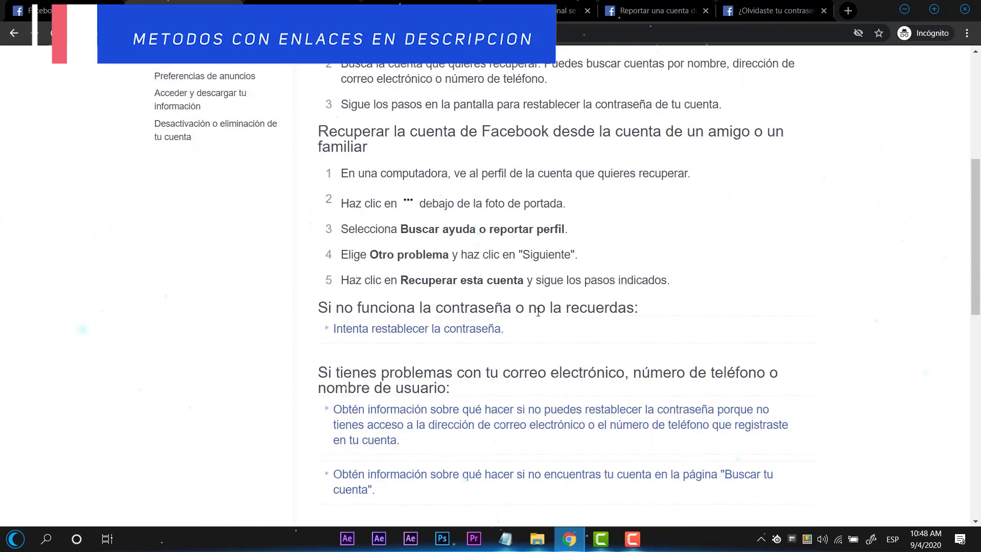
{"action": "scroll", "coordinate": [593, 237], "scroll_direction": "down", "scroll_amount": 1}
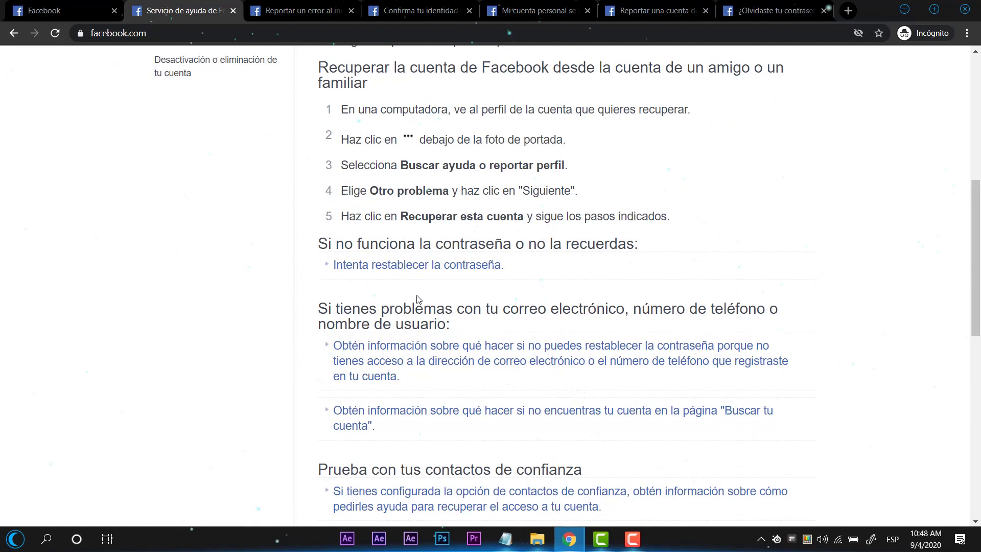
{"action": "scroll", "coordinate": [712, 256], "scroll_direction": "up", "scroll_amount": 6}
{"action": "scroll", "coordinate": [712, 259], "scroll_direction": "down", "scroll_amount": 6}
{"action": "scroll", "coordinate": [805, 352], "scroll_direction": "down", "scroll_amount": 5}
{"action": "scroll", "coordinate": [806, 351], "scroll_direction": "up", "scroll_amount": 11}
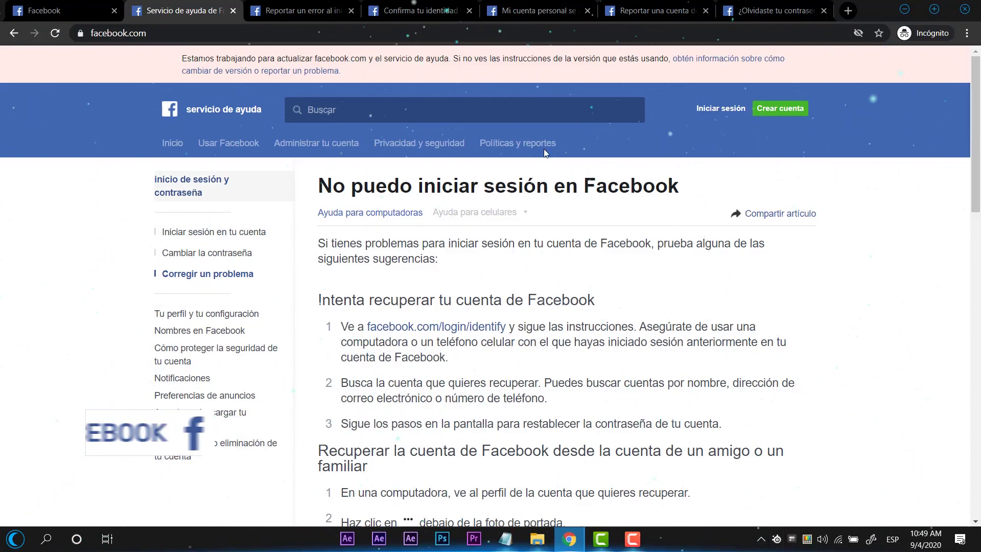
{"action": "scroll", "coordinate": [591, 310], "scroll_direction": "down", "scroll_amount": 3}
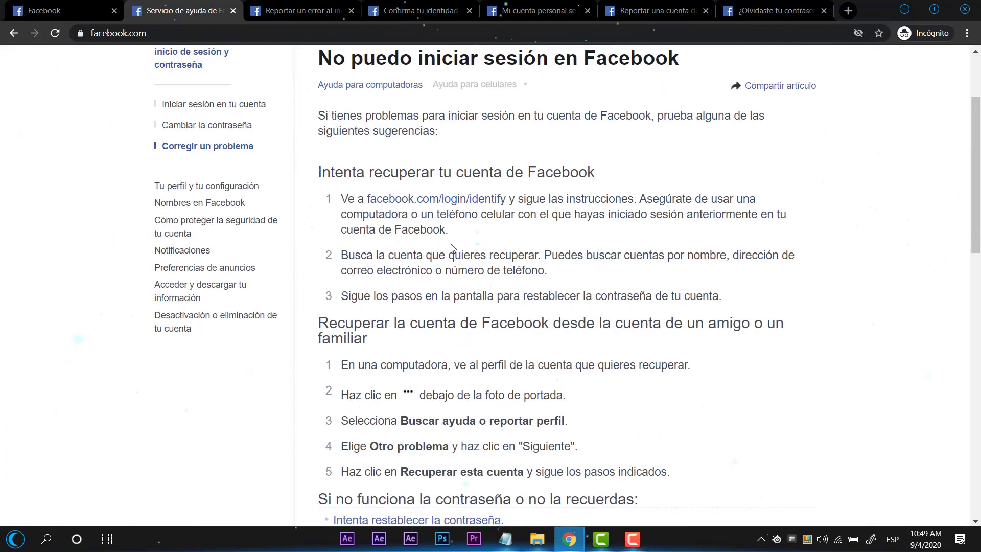
In the "Reportar un error al iniciar sesión" form, enter the contact email and describe the lost email access and misplaced password
{"action": "left_click", "coordinate": [280, 5]}
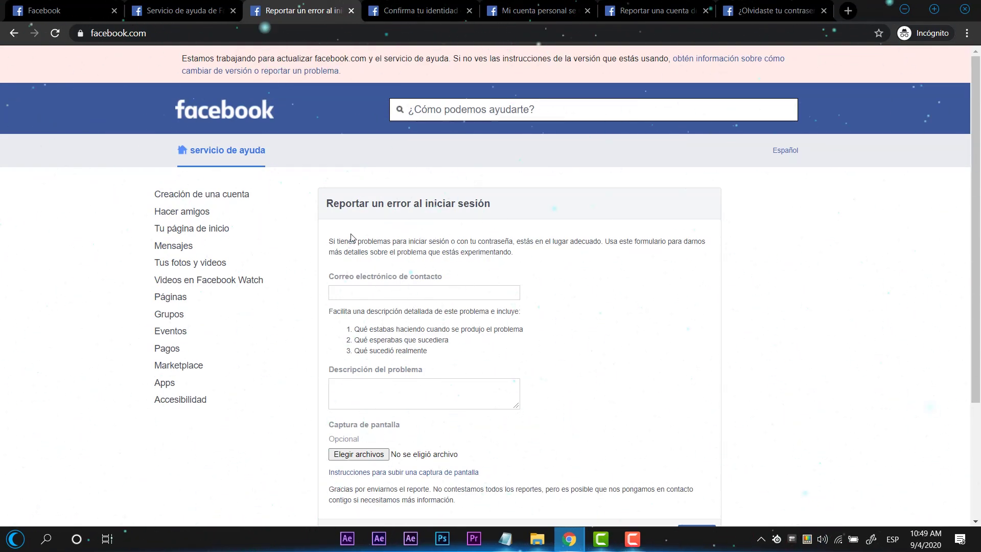
{"action": "left_click", "coordinate": [408, 285]}
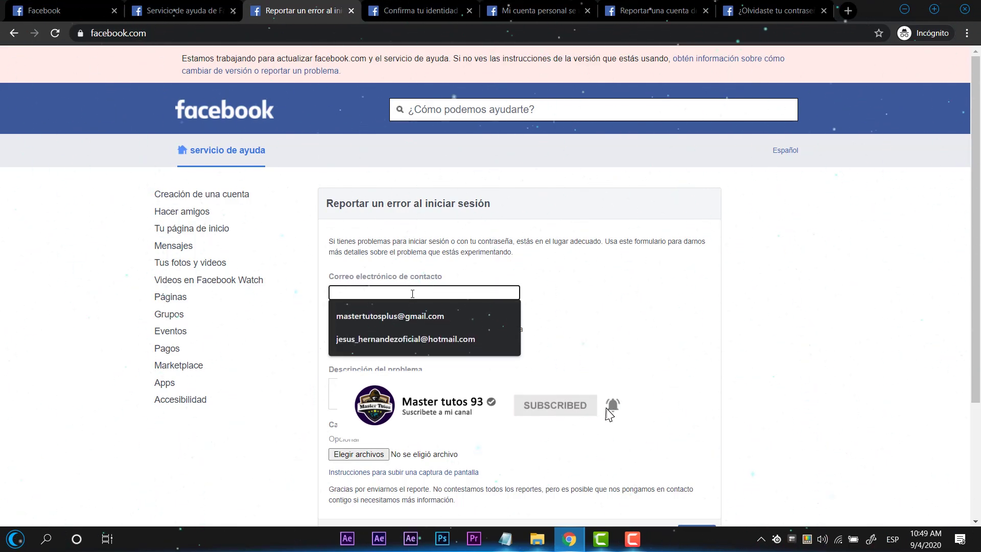
{"action": "left_click", "coordinate": [380, 313]}
{"action": "left_click", "coordinate": [381, 381]}
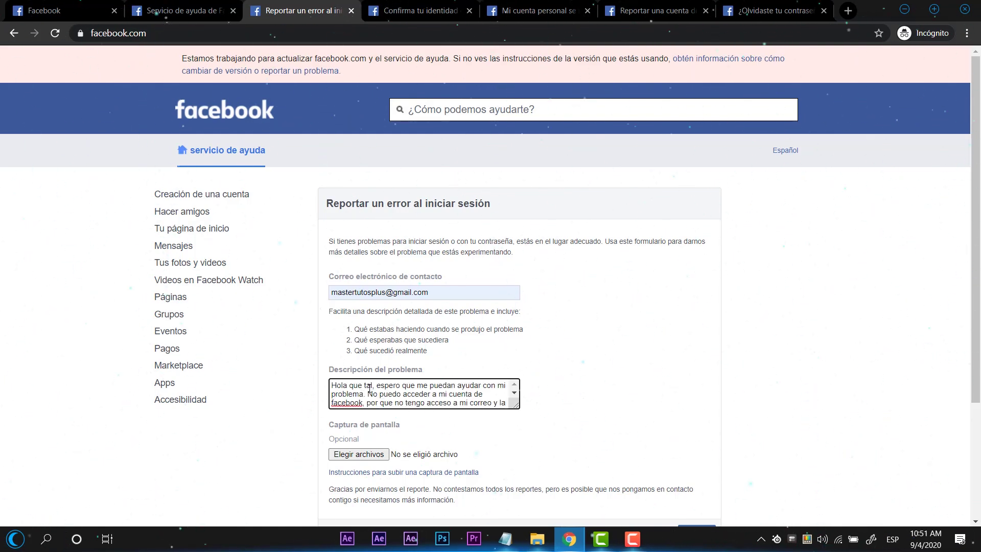
{"action": "scroll", "coordinate": [369, 387], "scroll_direction": "down", "scroll_amount": 1}
{"action": "scroll", "coordinate": [369, 387], "scroll_direction": "up", "scroll_amount": 1}
{"action": "scroll", "coordinate": [454, 398], "scroll_direction": "down", "scroll_amount": 1}
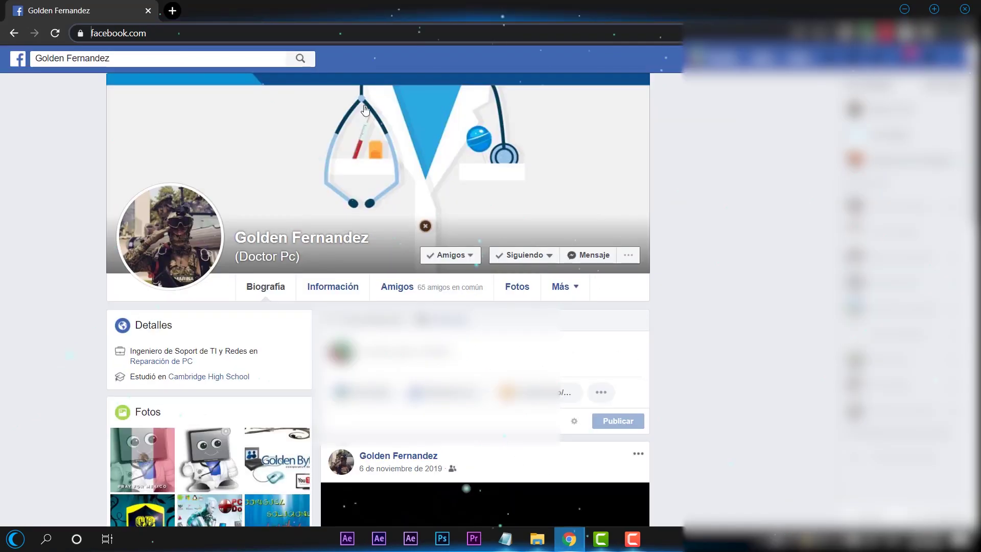
Copy the full web address of the affected profile, add it to the end of the problem description and check the form
{"action": "left_click", "coordinate": [365, 35]}
{"action": "key", "text": "ctrl+c"}
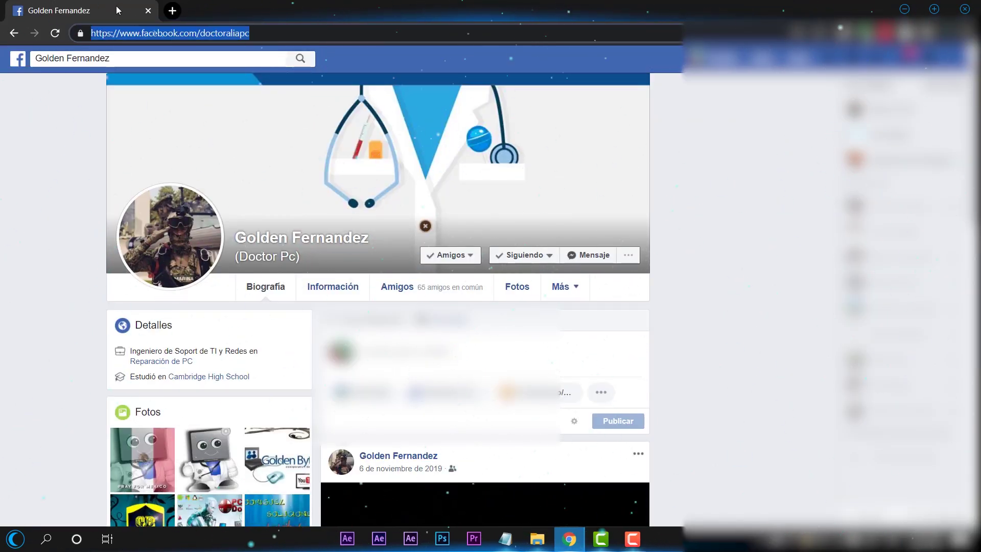
{"action": "double_click", "coordinate": [225, 33]}
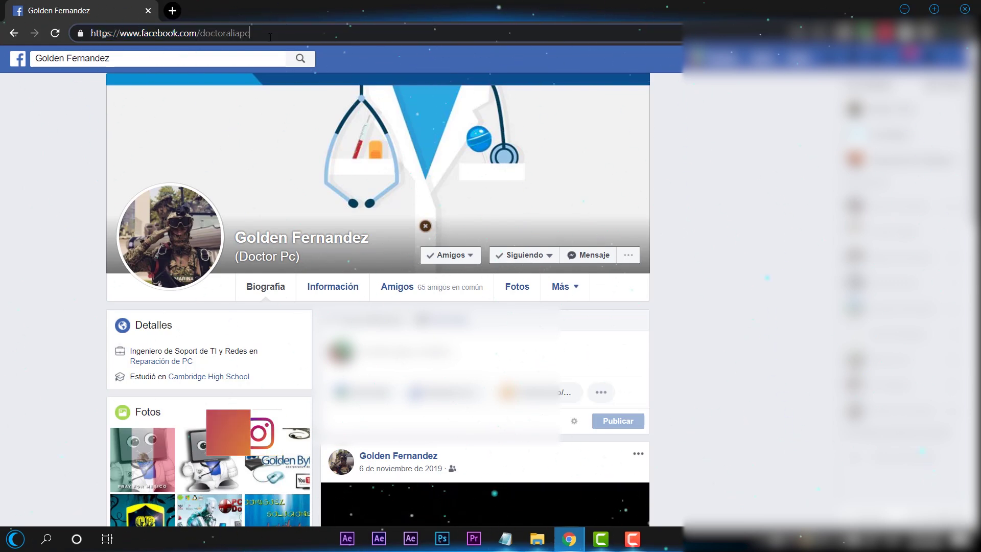
{"action": "left_click_drag", "start_coordinate": [200, 34], "coordinate": [199, 34]}
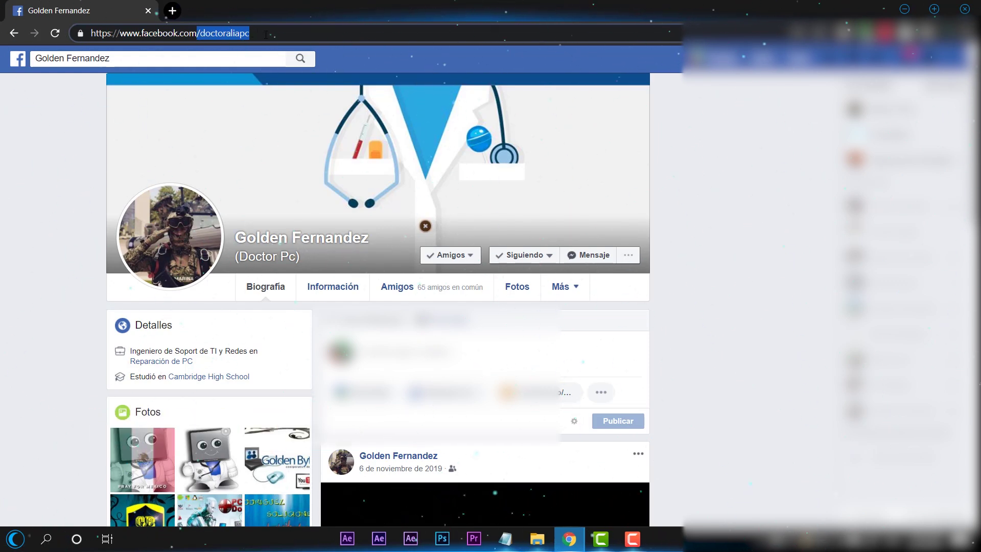
{"action": "left_click", "coordinate": [282, 36]}
{"action": "key", "text": "ctrl+a"}
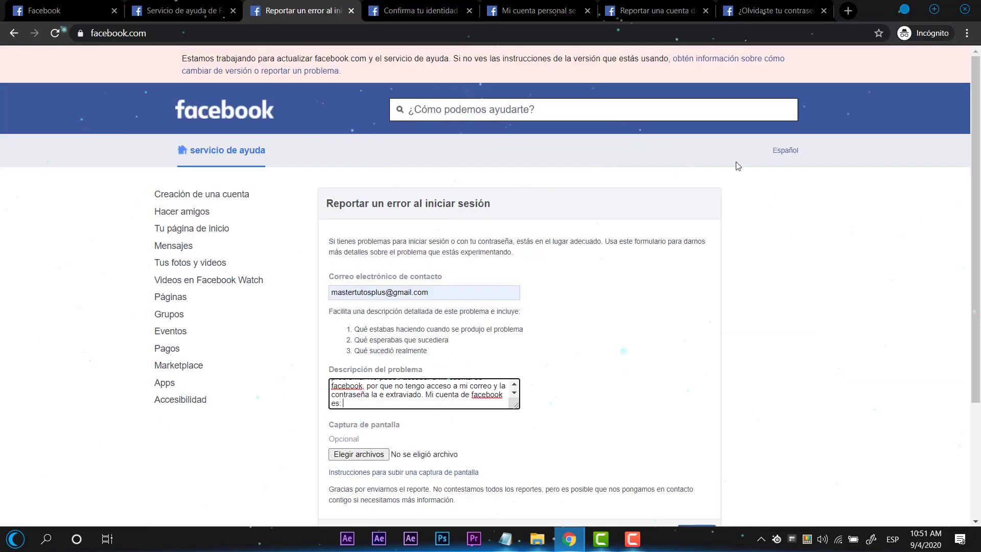
{"action": "key", "text": "ctrl+v"}
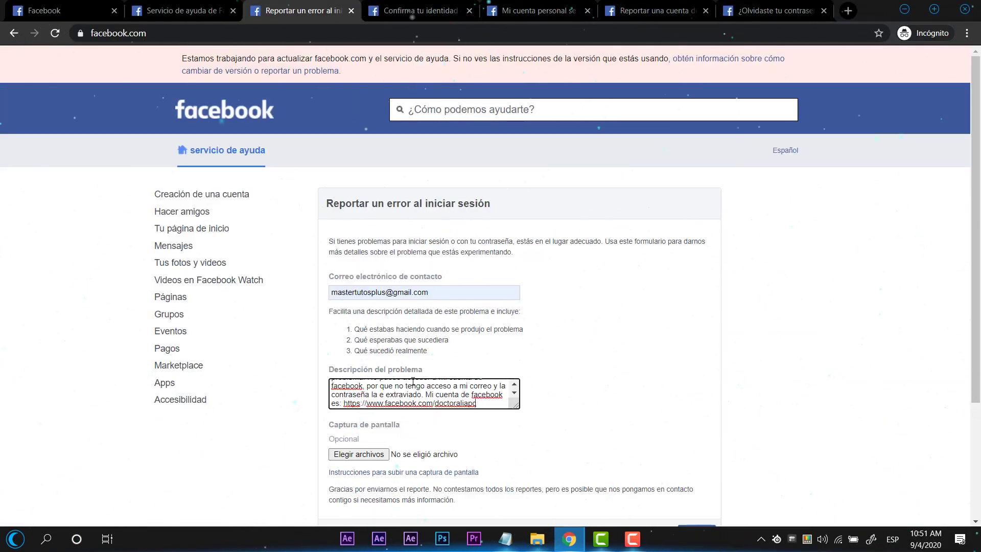
{"action": "scroll", "coordinate": [420, 381], "scroll_direction": "down", "scroll_amount": 3}
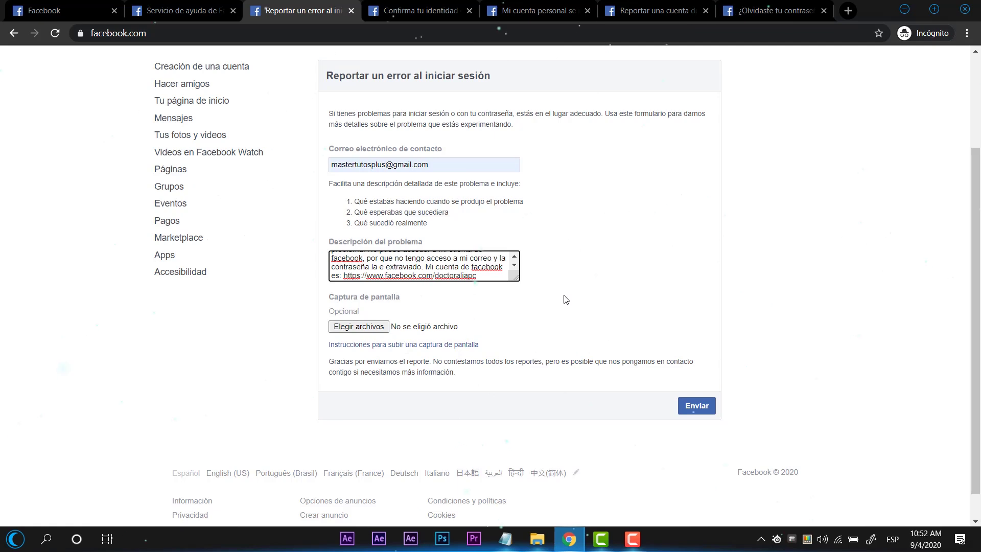
{"action": "scroll", "coordinate": [546, 328], "scroll_direction": "up", "scroll_amount": 2}
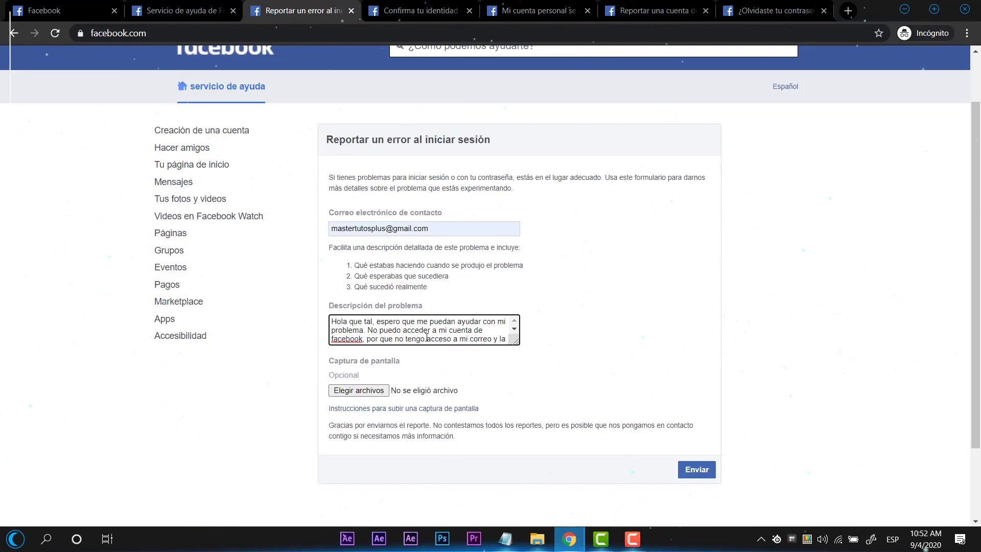
{"action": "triple_click", "coordinate": [461, 233]}
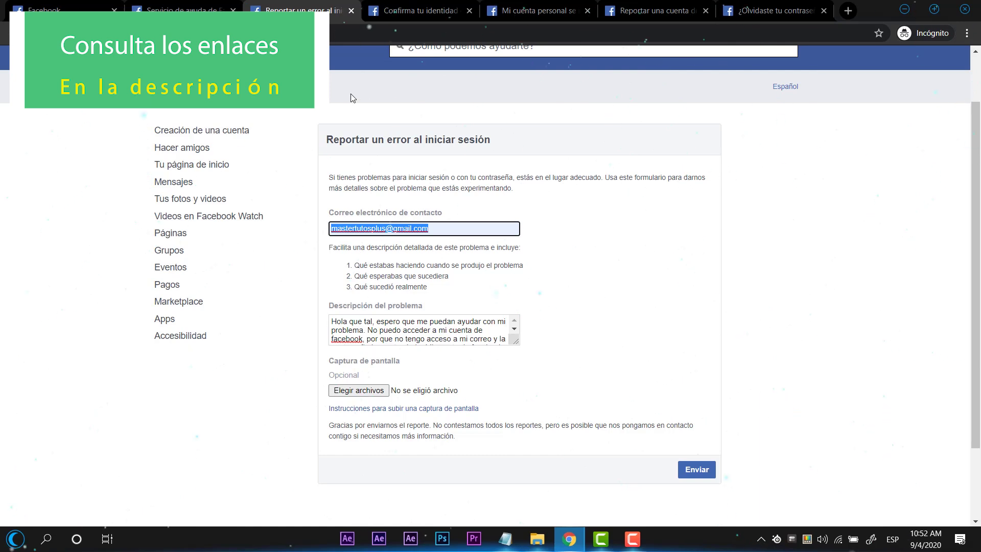
Open the "Confirma tu identidad en Facebook" form and expand the question on which identification documents are accepted
{"action": "left_click", "coordinate": [419, 10]}
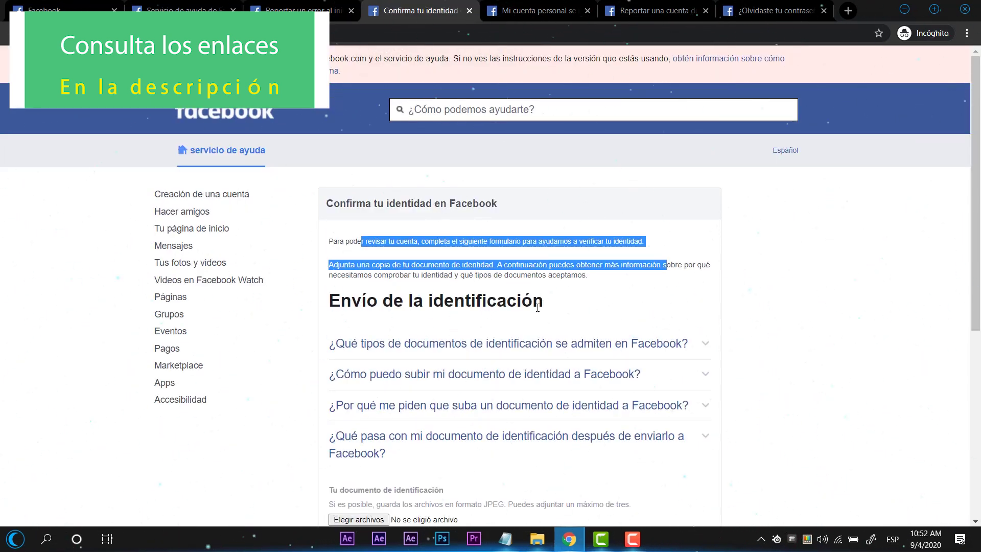
{"action": "left_click", "coordinate": [589, 295]}
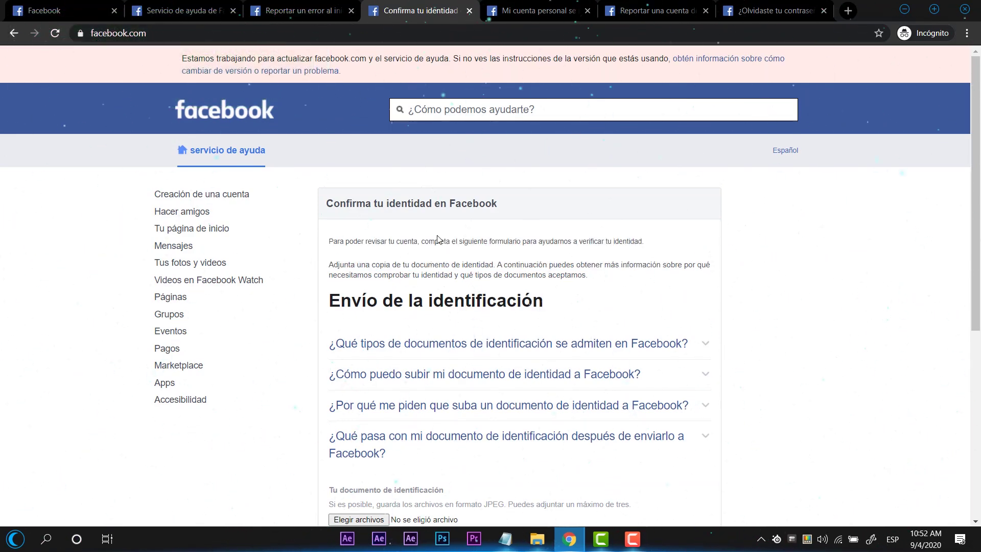
{"action": "scroll", "coordinate": [511, 256], "scroll_direction": "down", "scroll_amount": 1}
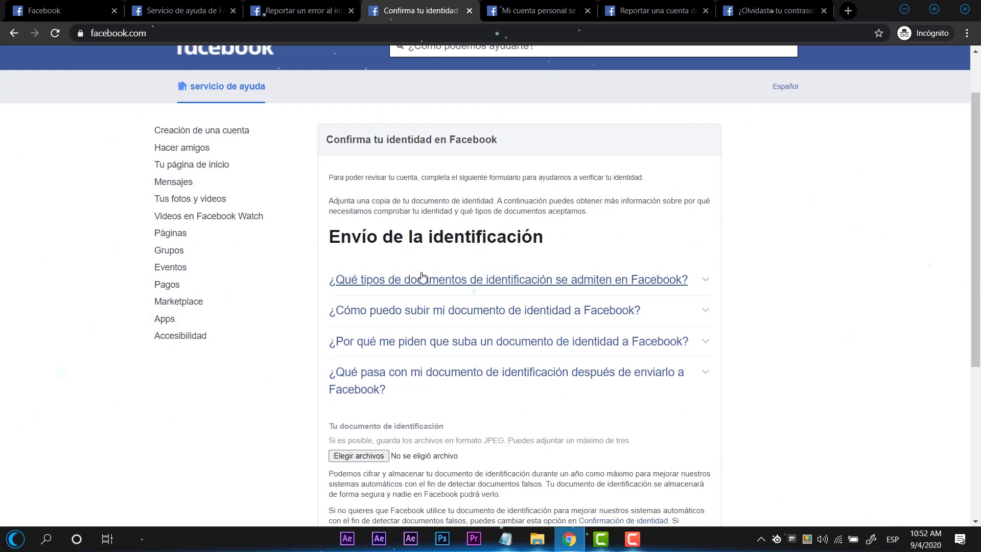
{"action": "left_click", "coordinate": [697, 286]}
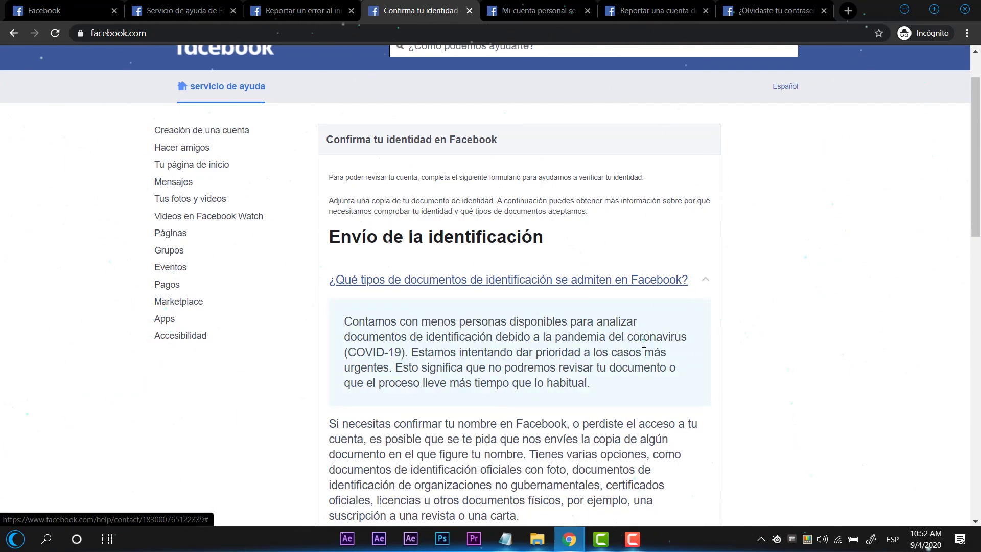
Read through the explanation of accepted identification documents, including the group one and "Grupo dos" lists and the advertising requirements
{"action": "scroll", "coordinate": [406, 148], "scroll_direction": "down", "scroll_amount": 3}
{"action": "scroll", "coordinate": [406, 148], "scroll_direction": "down", "scroll_amount": 10}
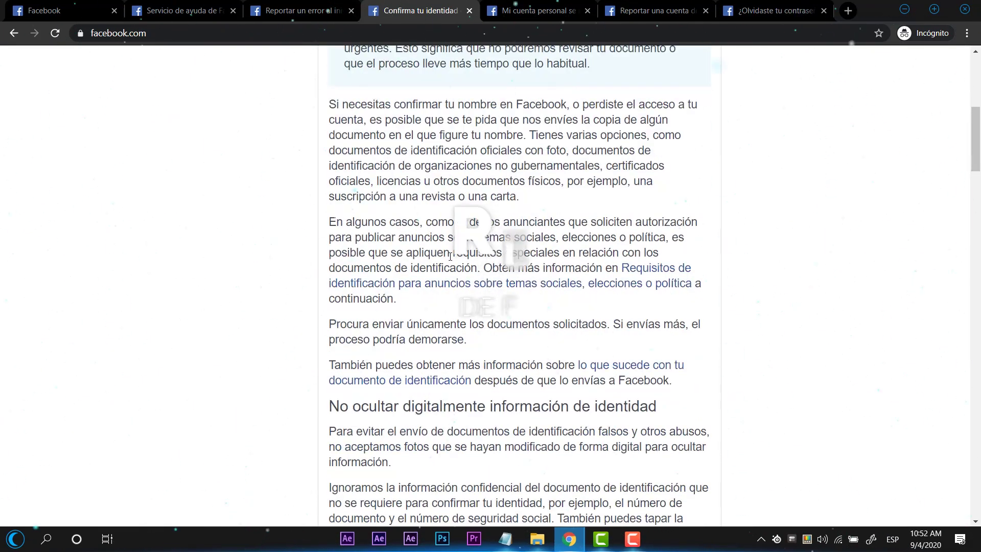
{"action": "left_click_drag", "start_coordinate": [375, 143], "coordinate": [453, 158]}
{"action": "scroll", "coordinate": [404, 162], "scroll_direction": "down", "scroll_amount": 2}
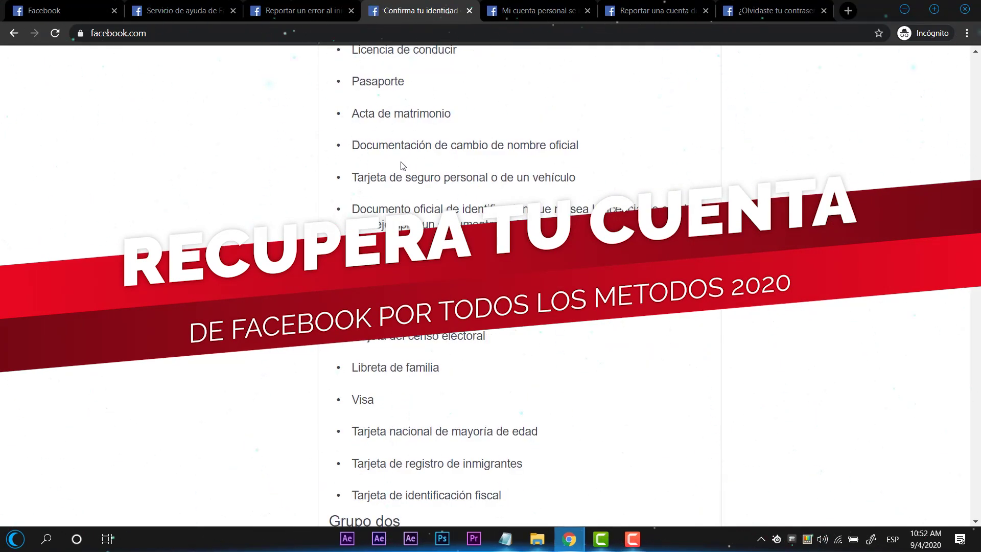
{"action": "scroll", "coordinate": [405, 164], "scroll_direction": "down", "scroll_amount": 5}
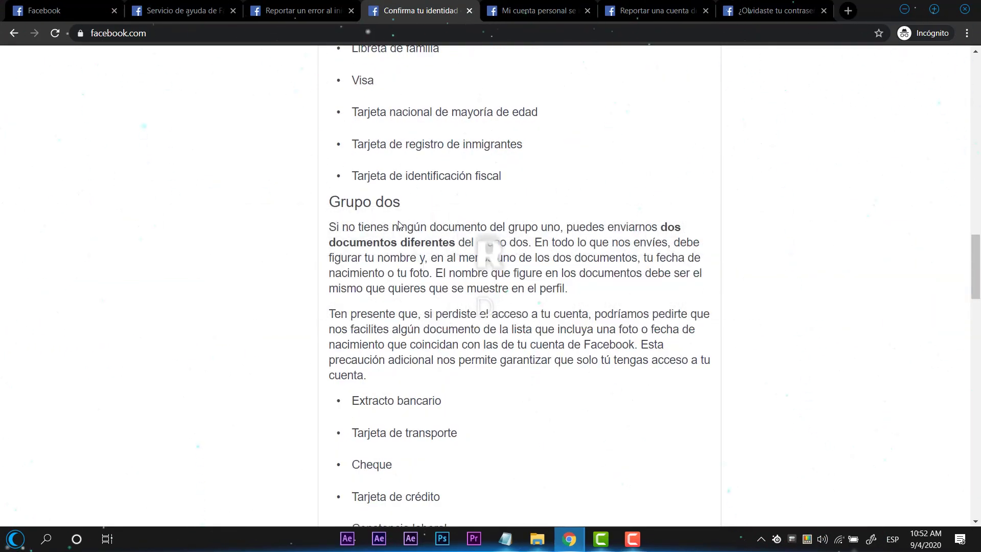
{"action": "scroll", "coordinate": [423, 289], "scroll_direction": "down", "scroll_amount": 3}
{"action": "scroll", "coordinate": [398, 220], "scroll_direction": "up", "scroll_amount": 4}
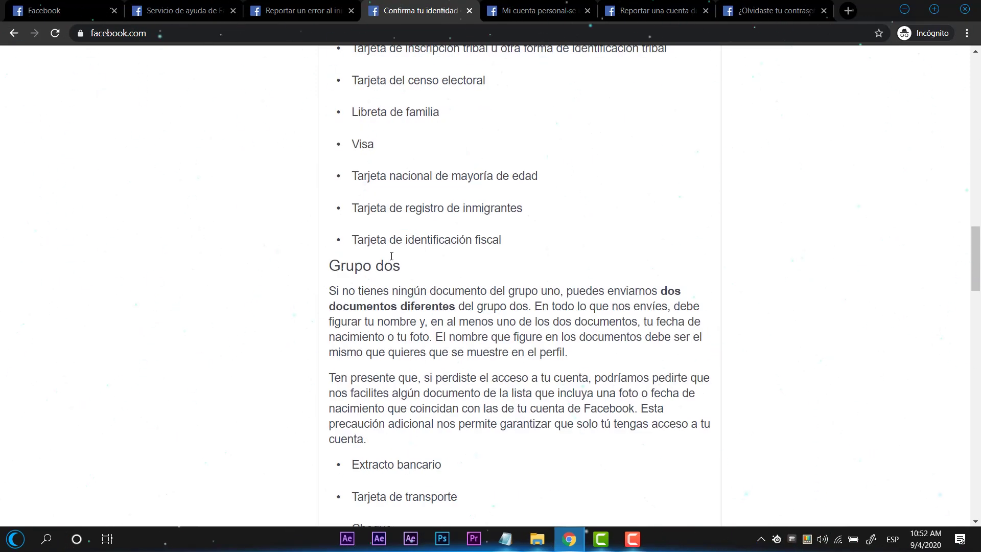
{"action": "scroll", "coordinate": [392, 255], "scroll_direction": "down", "scroll_amount": 20}
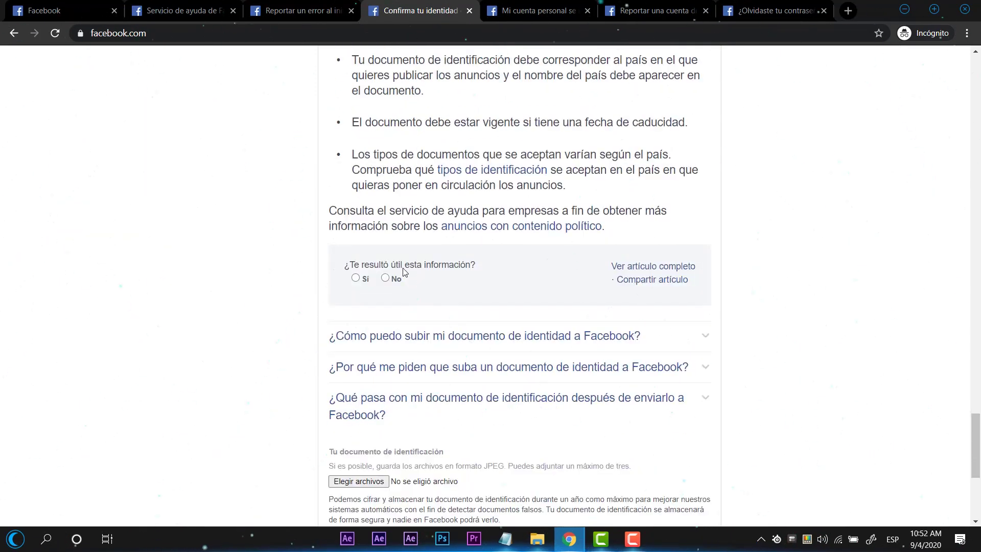
Expand the question "¿Cómo puedo subir mi documento de identidad a Facebook?" and read its upload instructions
{"action": "scroll", "coordinate": [515, 334], "scroll_direction": "down", "scroll_amount": 1}
{"action": "left_click", "coordinate": [680, 277]}
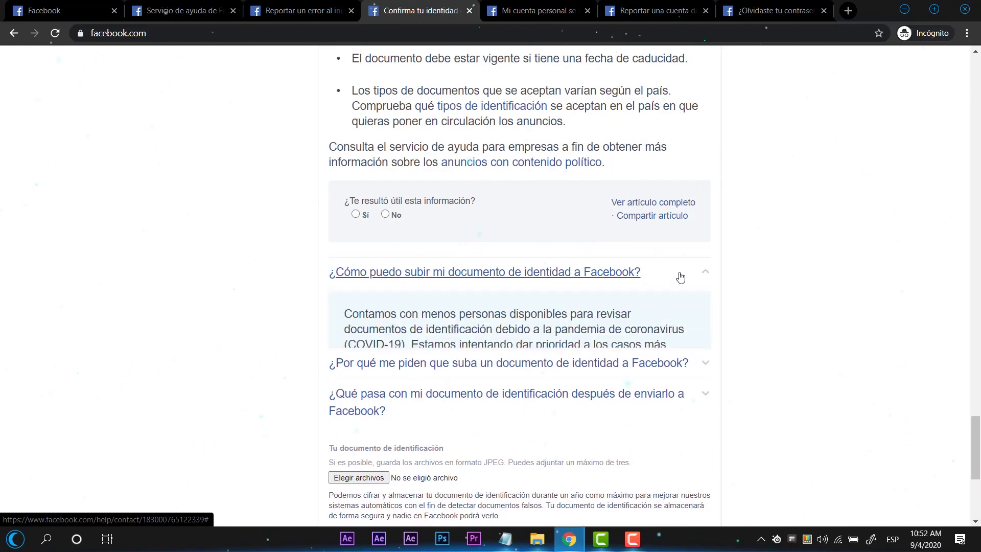
{"action": "scroll", "coordinate": [677, 286], "scroll_direction": "down", "scroll_amount": 2}
{"action": "scroll", "coordinate": [526, 338], "scroll_direction": "down", "scroll_amount": 2}
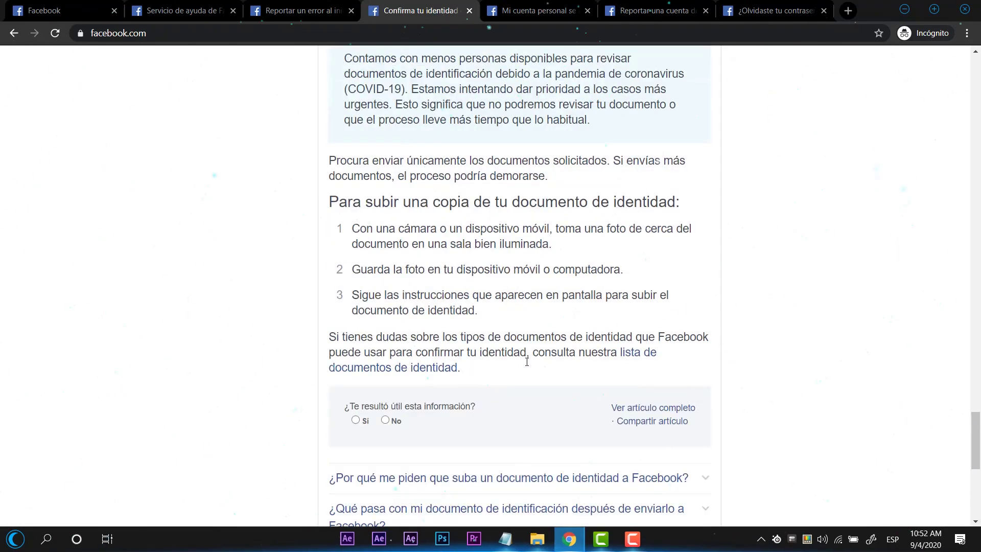
{"action": "scroll", "coordinate": [527, 361], "scroll_direction": "down", "scroll_amount": 2}
{"action": "scroll", "coordinate": [498, 248], "scroll_direction": "up", "scroll_amount": 2}
{"action": "scroll", "coordinate": [472, 273], "scroll_direction": "down", "scroll_amount": 4}
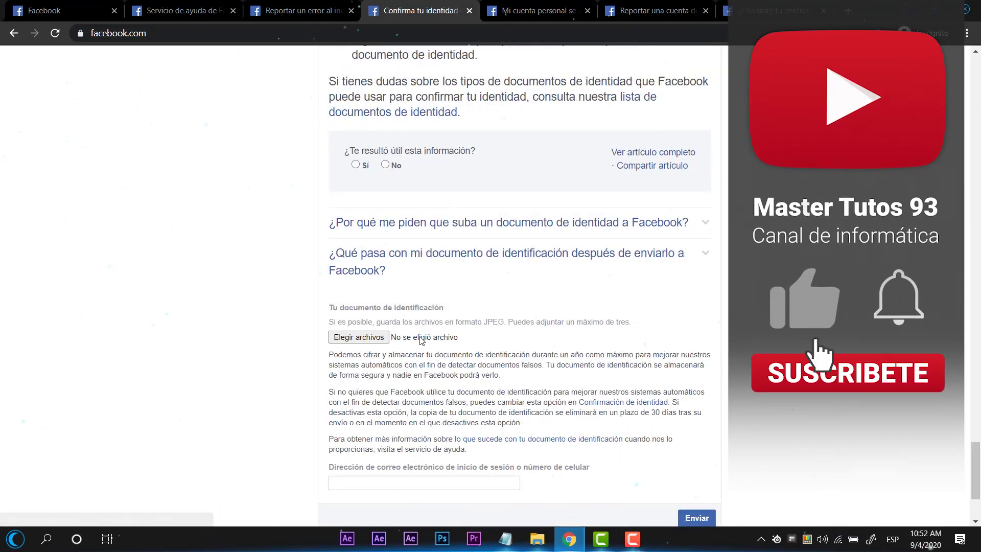
Examine the identity form's document upload section and its login email or phone field, and look over the whole form again
{"action": "scroll", "coordinate": [429, 327], "scroll_direction": "down", "scroll_amount": 2}
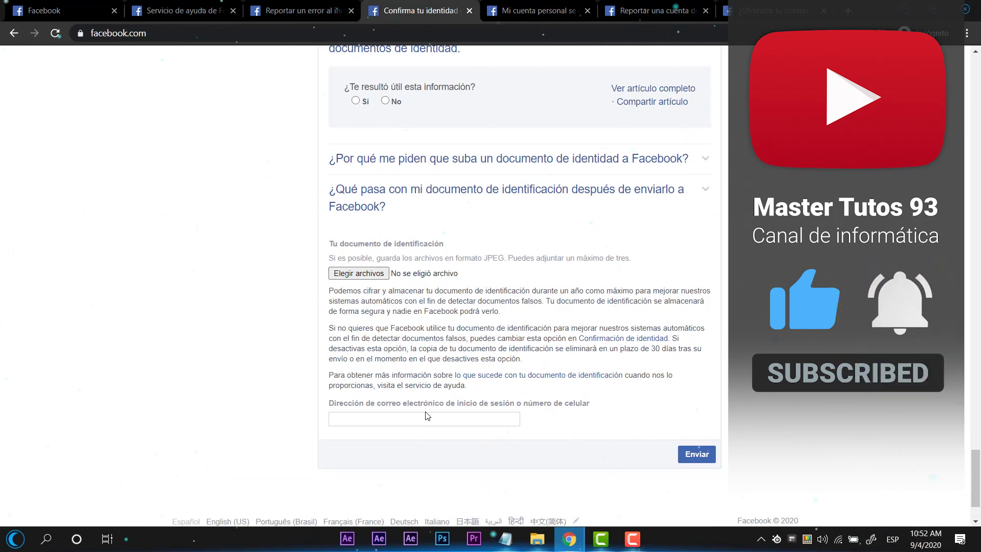
{"action": "left_click_drag", "start_coordinate": [466, 406], "coordinate": [591, 403]}
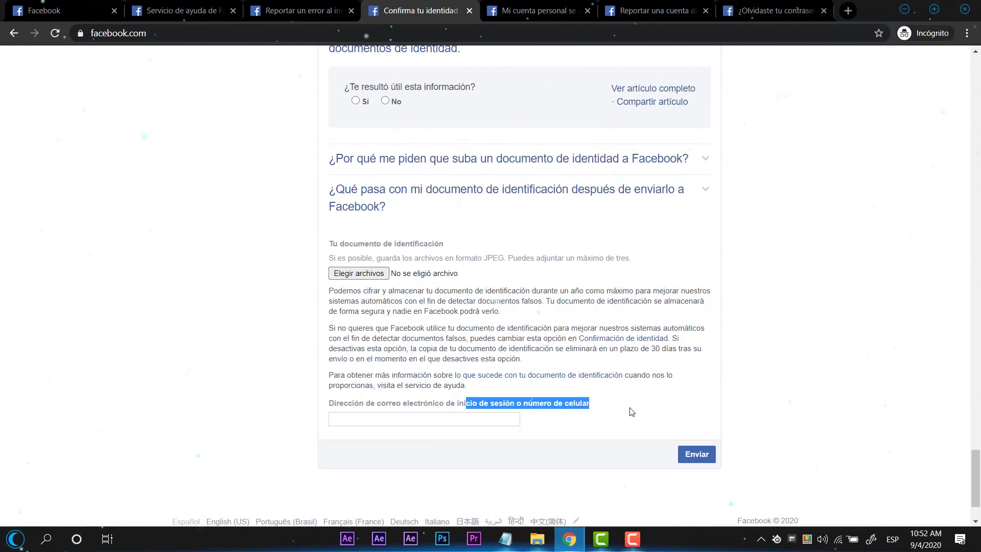
{"action": "left_click_drag", "start_coordinate": [614, 413], "coordinate": [463, 393]}
{"action": "scroll", "coordinate": [458, 341], "scroll_direction": "down", "scroll_amount": 1}
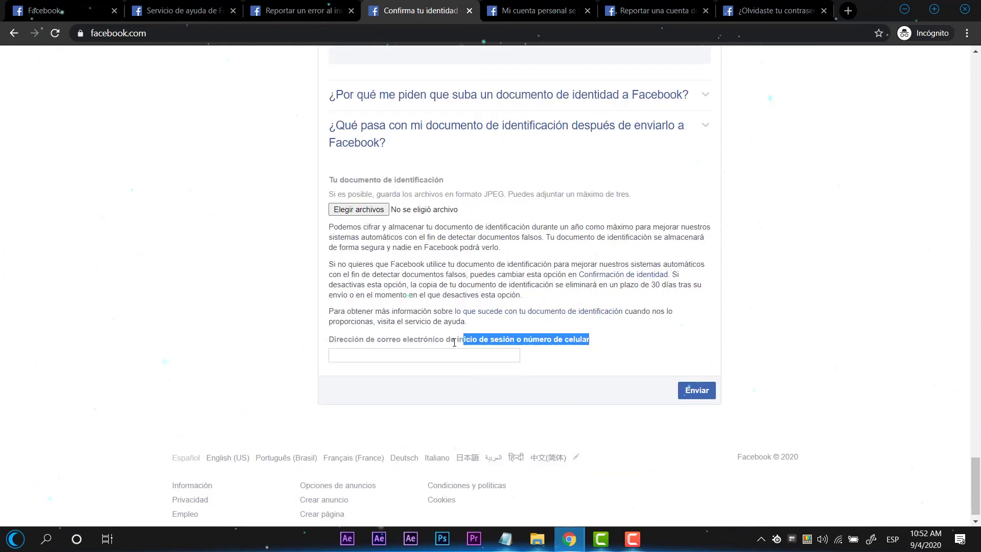
{"action": "left_click", "coordinate": [412, 352]}
{"action": "scroll", "coordinate": [371, 355], "scroll_direction": "down", "scroll_amount": 1}
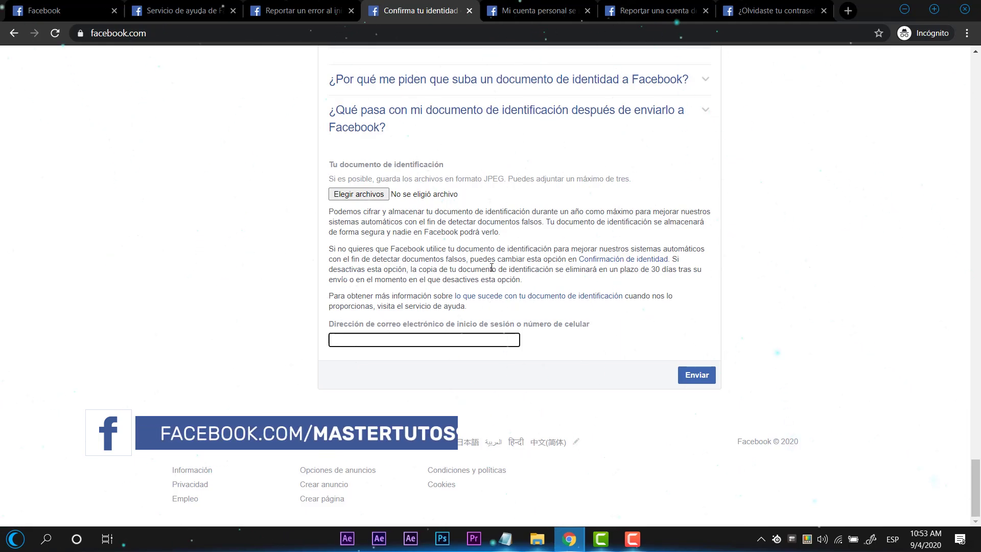
{"action": "scroll", "coordinate": [482, 280], "scroll_direction": "up", "scroll_amount": 20}
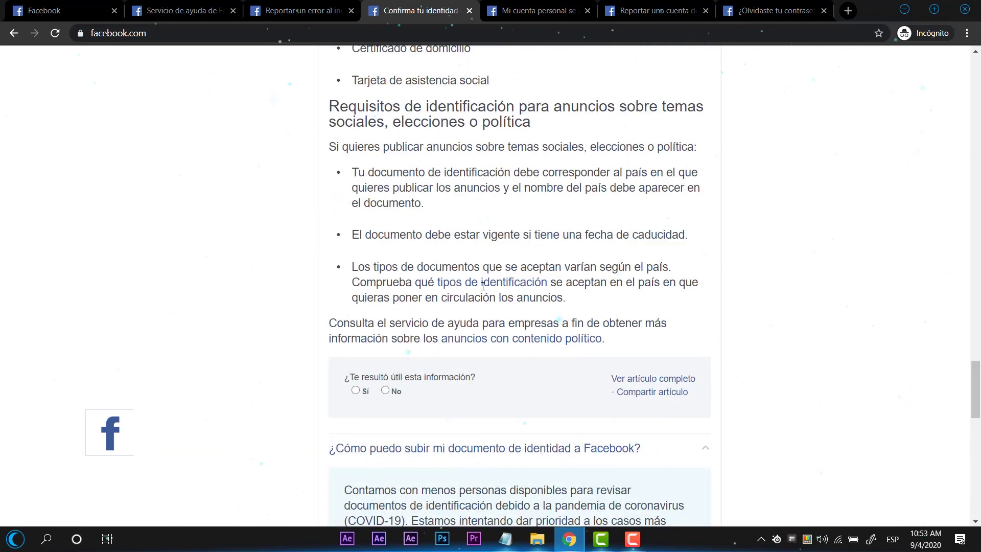
{"action": "scroll", "coordinate": [482, 285], "scroll_direction": "up", "scroll_amount": 20}
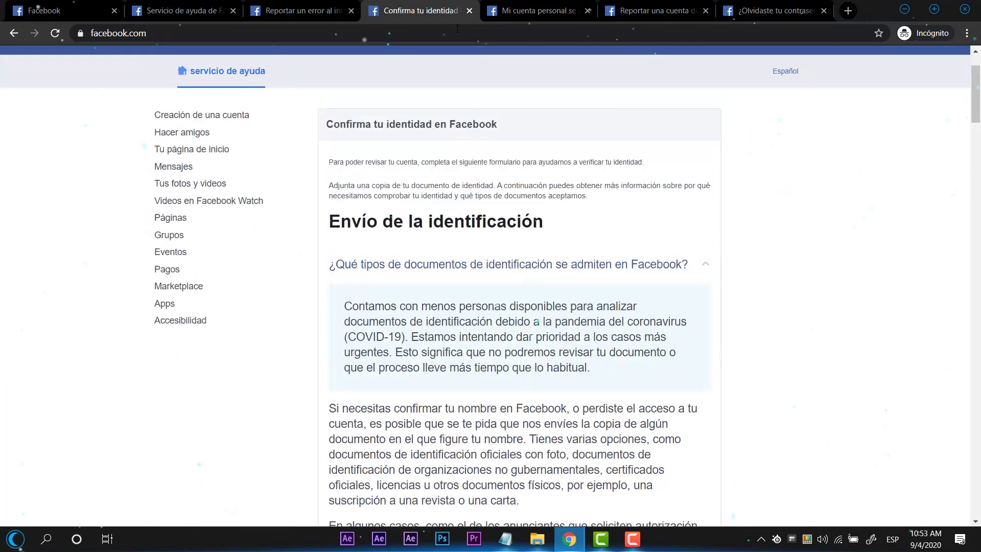
{"action": "scroll", "coordinate": [554, 316], "scroll_direction": "down", "scroll_amount": 15}
{"action": "scroll", "coordinate": [553, 316], "scroll_direction": "down", "scroll_amount": 20}
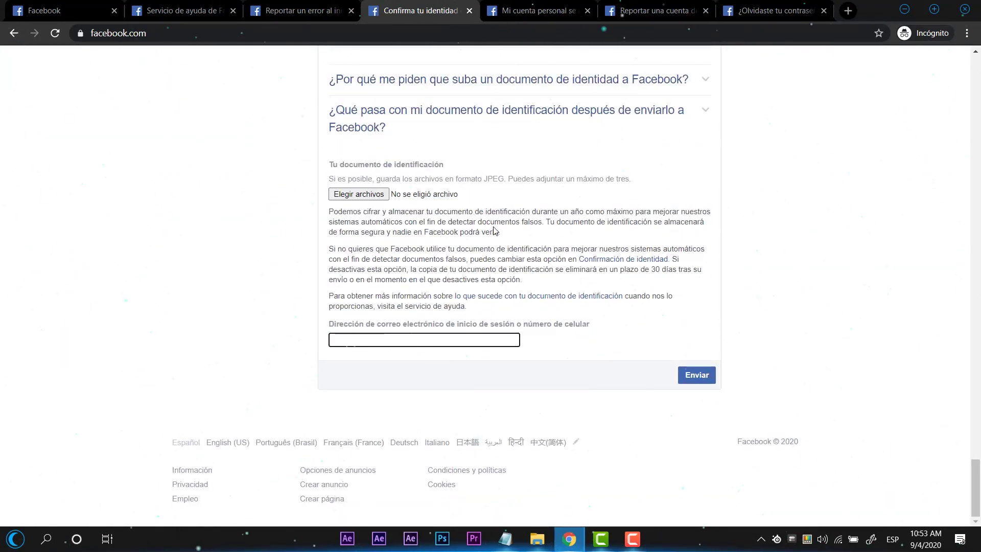
Switch to the "Mi cuenta personal se inhabilitó" form and paste the account's login email address into its contact field
{"action": "left_click", "coordinate": [509, 4]}
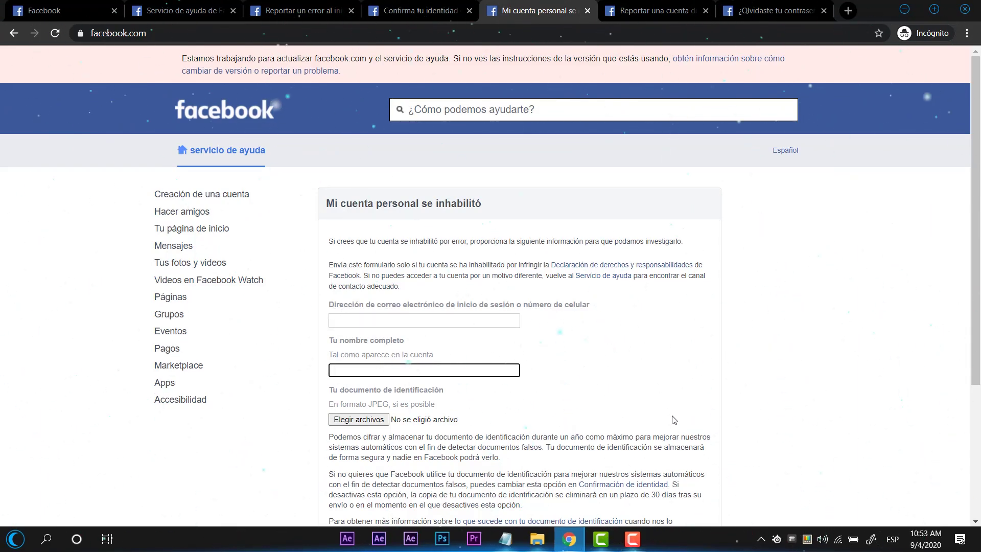
{"action": "scroll", "coordinate": [744, 389], "scroll_direction": "down", "scroll_amount": 3}
{"action": "scroll", "coordinate": [744, 390], "scroll_direction": "up", "scroll_amount": 3}
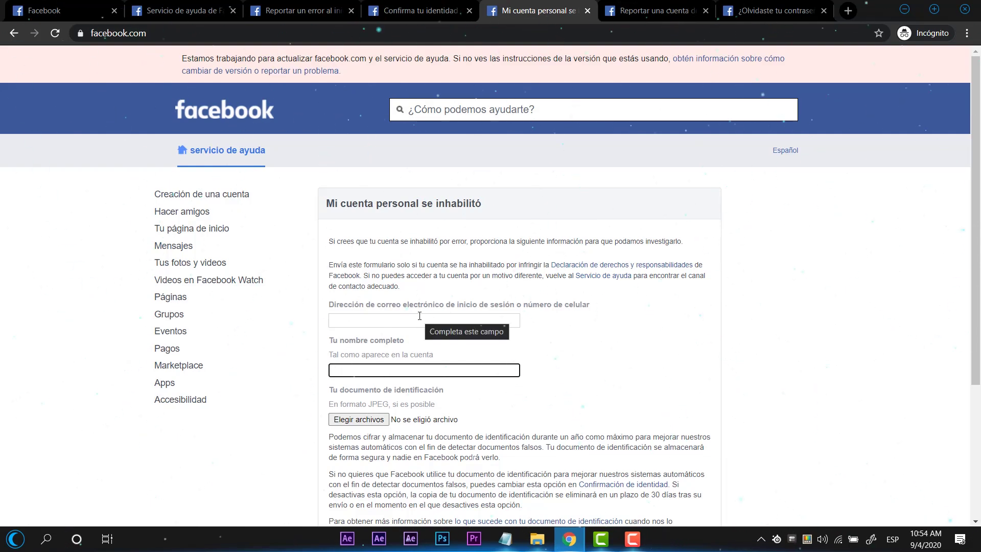
{"action": "left_click", "coordinate": [374, 318]}
{"action": "left_click_drag", "start_coordinate": [355, 305], "coordinate": [498, 310]}
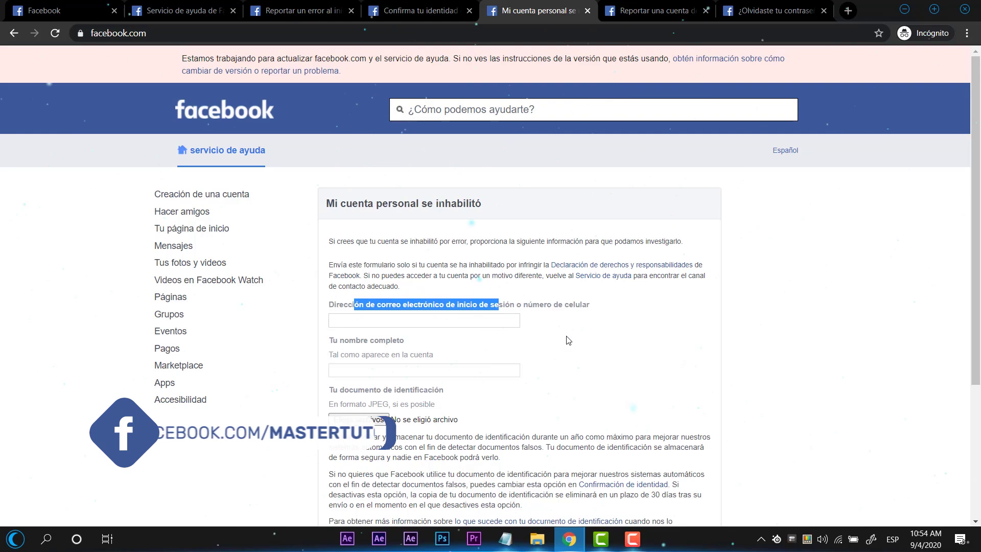
{"action": "left_click", "coordinate": [375, 319]}
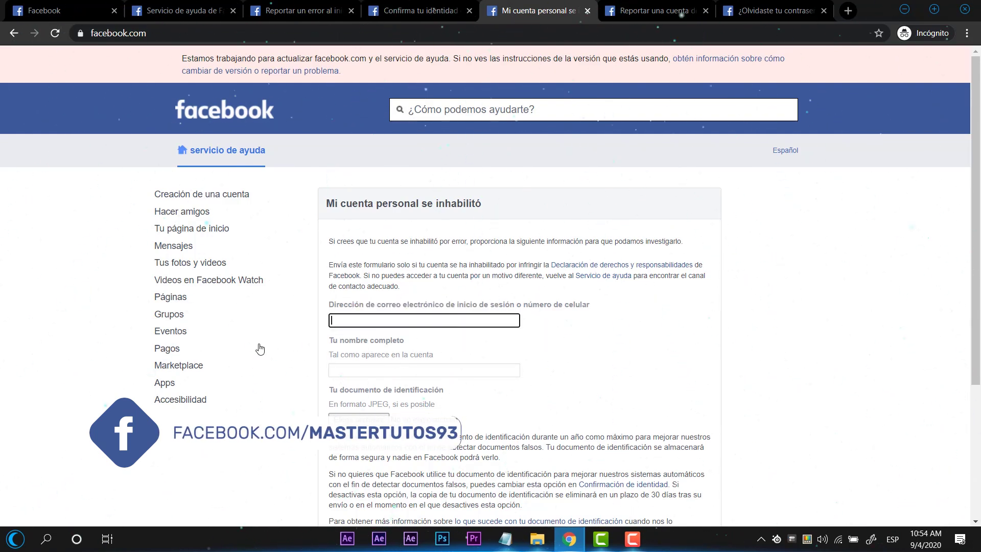
{"action": "right_click", "coordinate": [375, 319]}
{"action": "left_click", "coordinate": [394, 429]}
Fill in the full name as it appears on the disabled account
{"action": "left_click_drag", "start_coordinate": [329, 340], "coordinate": [409, 342]}
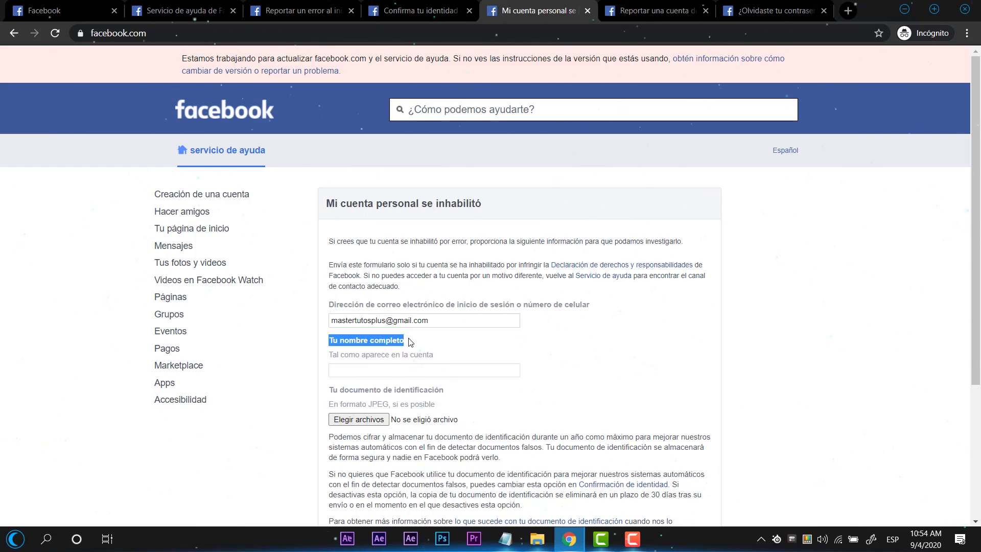
{"action": "left_click", "coordinate": [403, 371]}
{"action": "type", "text": "doctoraliapc"}
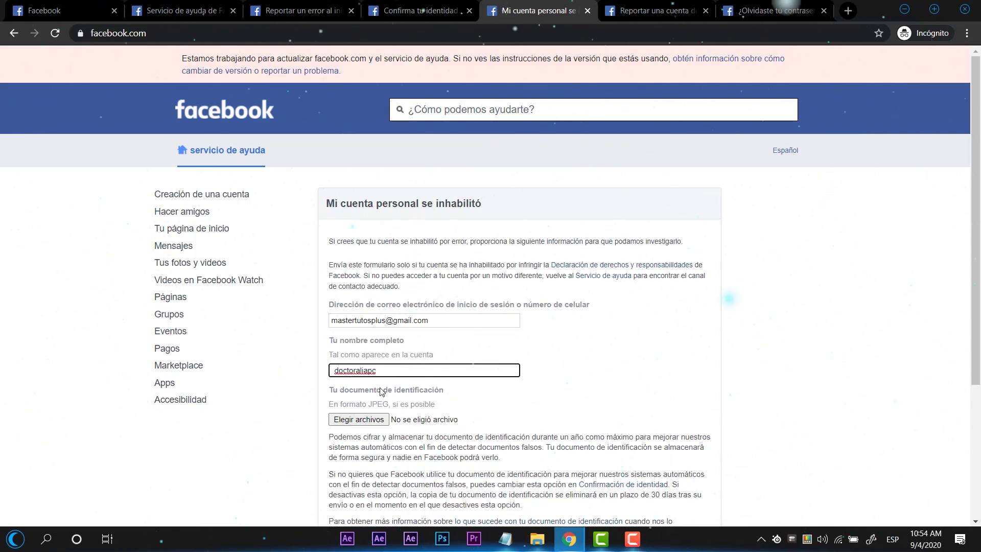
Review the filled-in disabled-account form, from its introduction through the identification document section to the submit area
{"action": "scroll", "coordinate": [421, 394], "scroll_direction": "down", "scroll_amount": 2}
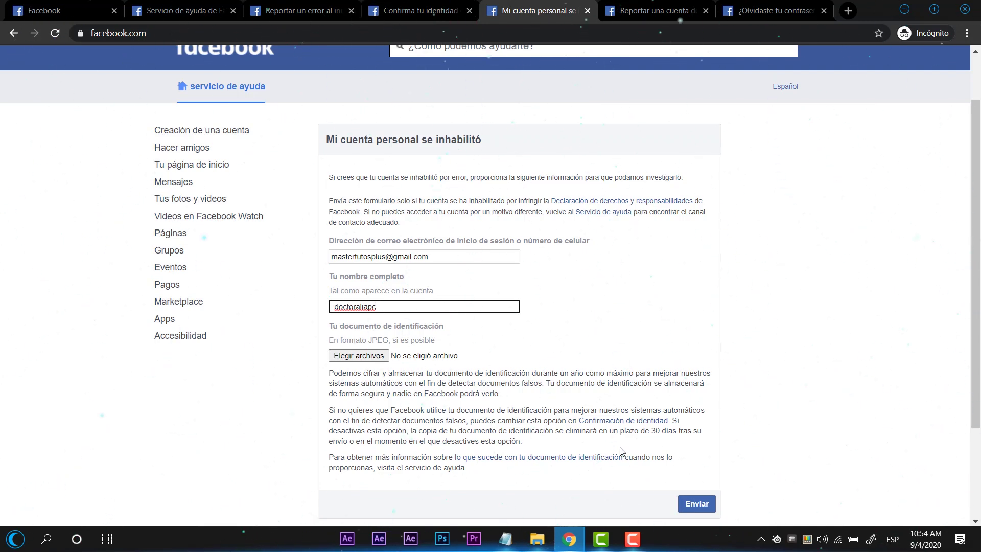
{"action": "scroll", "coordinate": [541, 366], "scroll_direction": "up", "scroll_amount": 2}
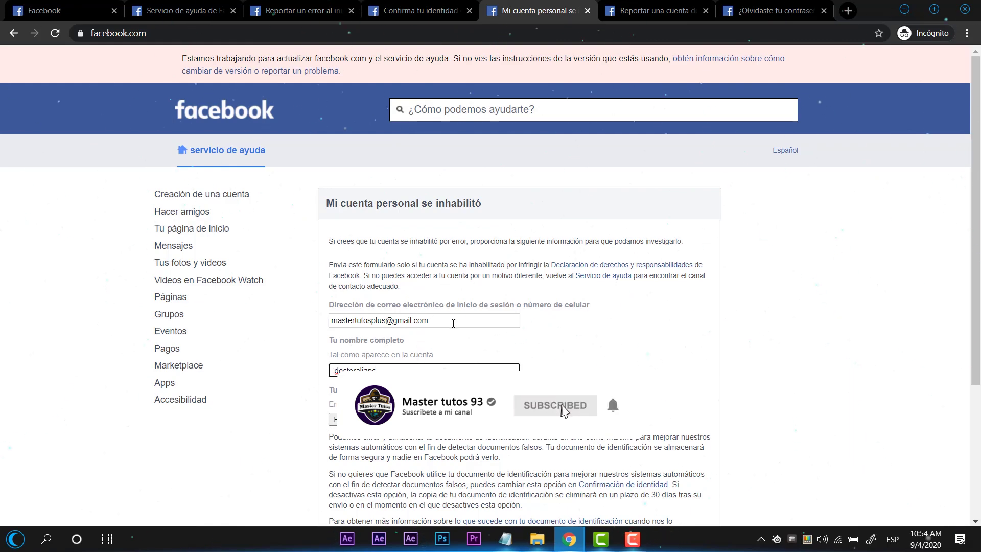
{"action": "scroll", "coordinate": [454, 323], "scroll_direction": "down", "scroll_amount": 2}
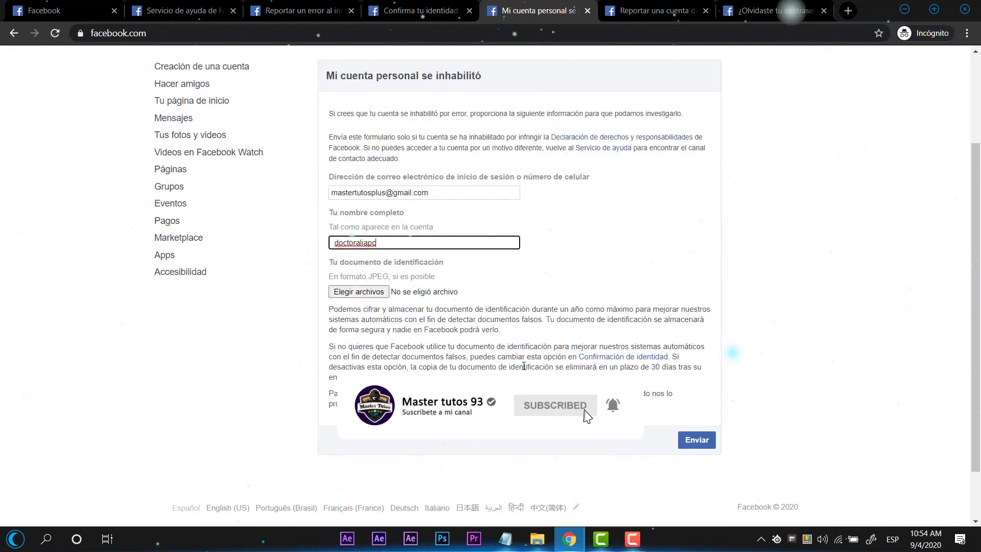
{"action": "scroll", "coordinate": [506, 366], "scroll_direction": "up", "scroll_amount": 2}
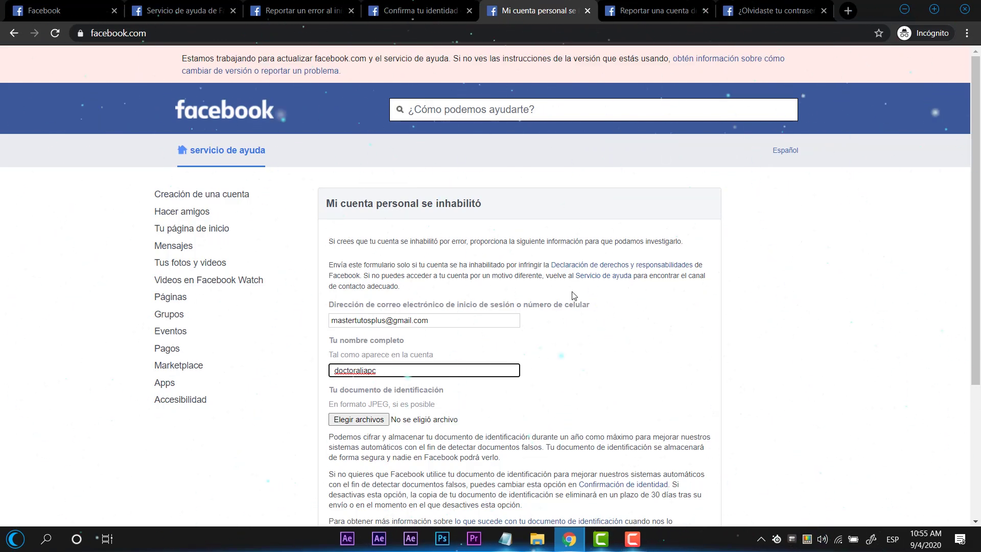
{"action": "scroll", "coordinate": [431, 381], "scroll_direction": "down", "scroll_amount": 4}
{"action": "scroll", "coordinate": [521, 367], "scroll_direction": "up", "scroll_amount": 4}
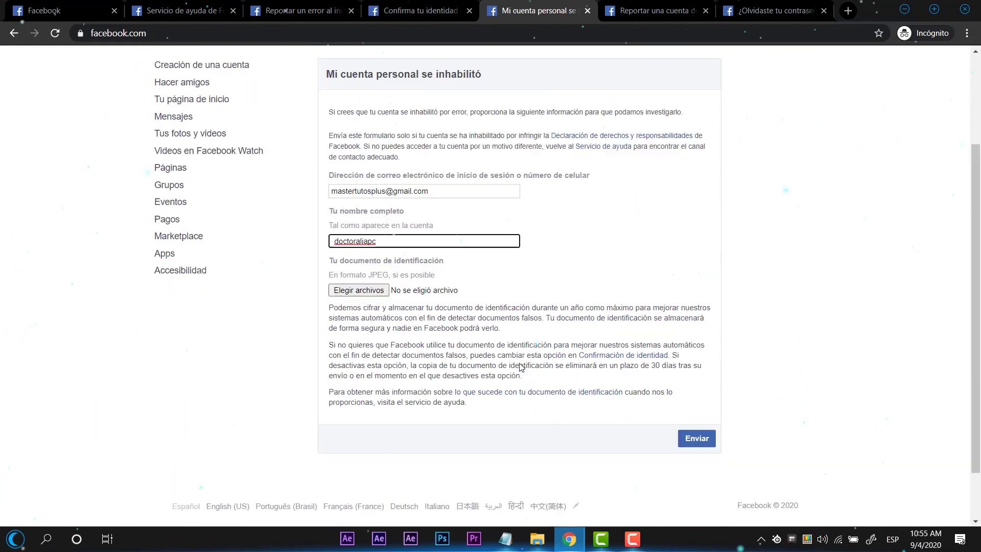
{"action": "scroll", "coordinate": [664, 317], "scroll_direction": "down", "scroll_amount": 2}
{"action": "scroll", "coordinate": [810, 280], "scroll_direction": "down", "scroll_amount": 2}
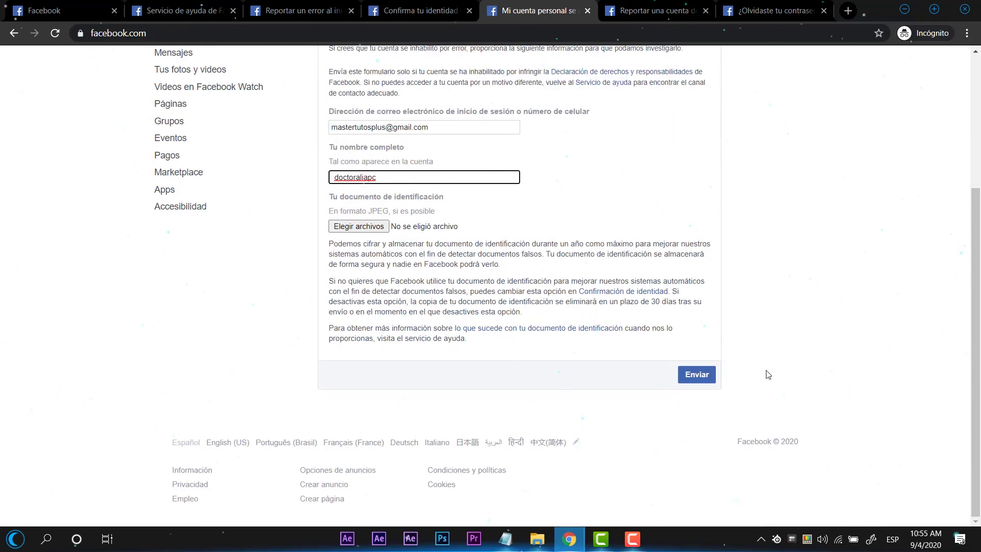
{"action": "scroll", "coordinate": [746, 406], "scroll_direction": "up", "scroll_amount": 4}
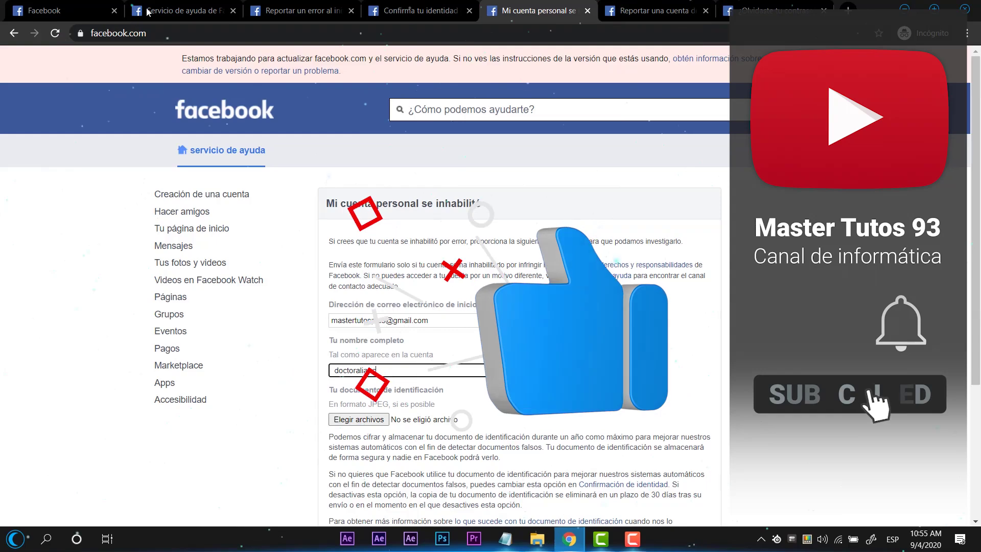
Revisit the "No puedo iniciar sesión en Facebook" help article and return to the disabled-account form
{"action": "left_click", "coordinate": [147, 10]}
{"action": "scroll", "coordinate": [532, 176], "scroll_direction": "up", "scroll_amount": 2}
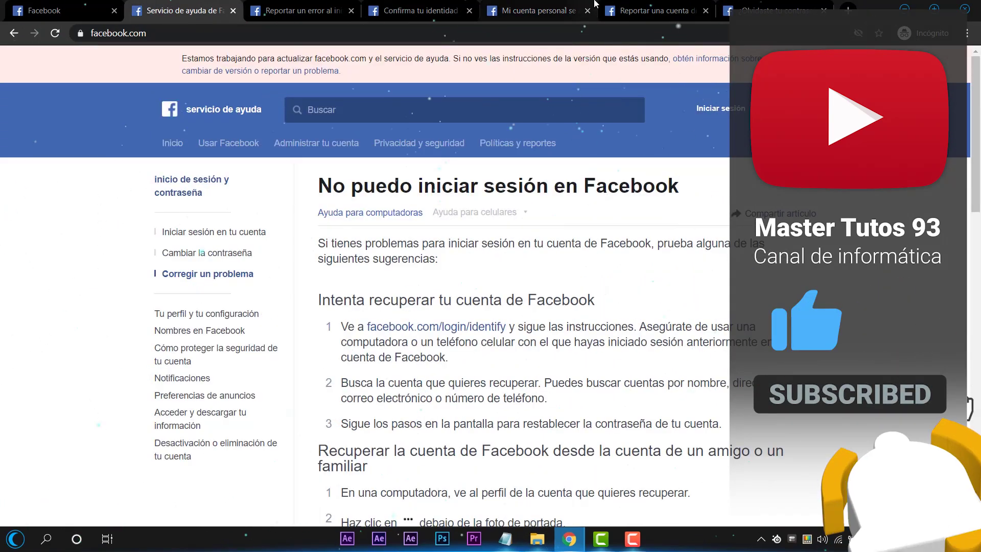
{"action": "left_click", "coordinate": [547, 11]}
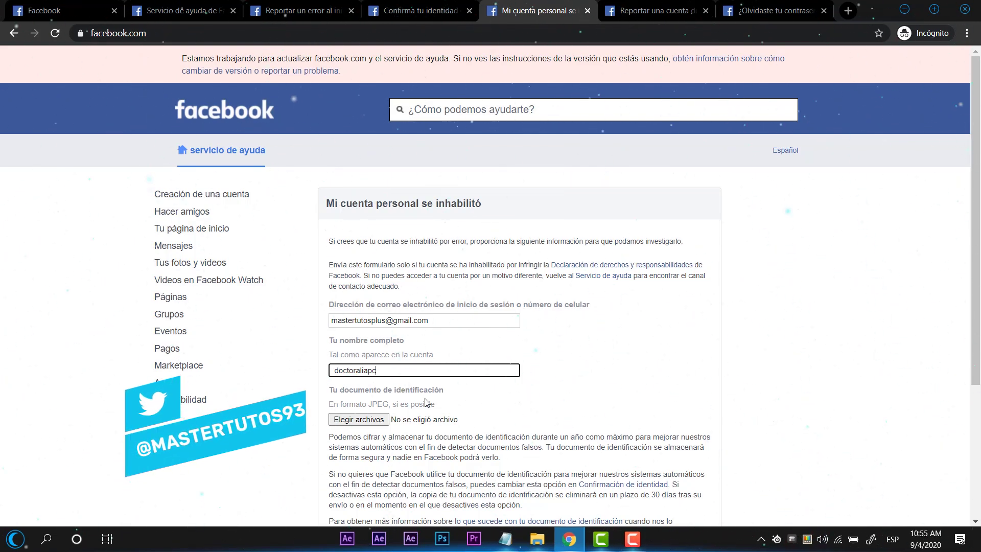
Switch to the "Reportar una cuenta de impostor" form and translate the page into Spanish
{"action": "left_click", "coordinate": [650, 10]}
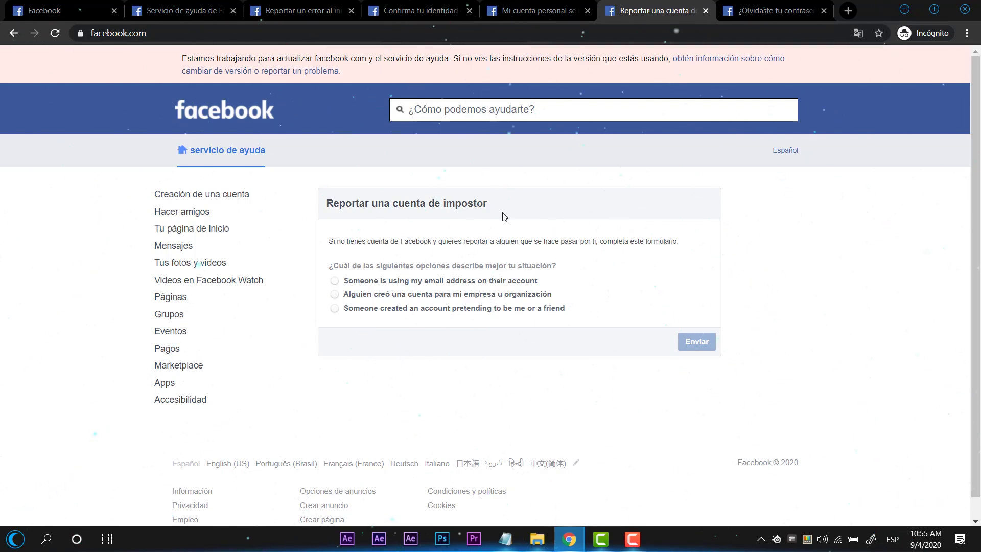
{"action": "right_click", "coordinate": [653, 178]}
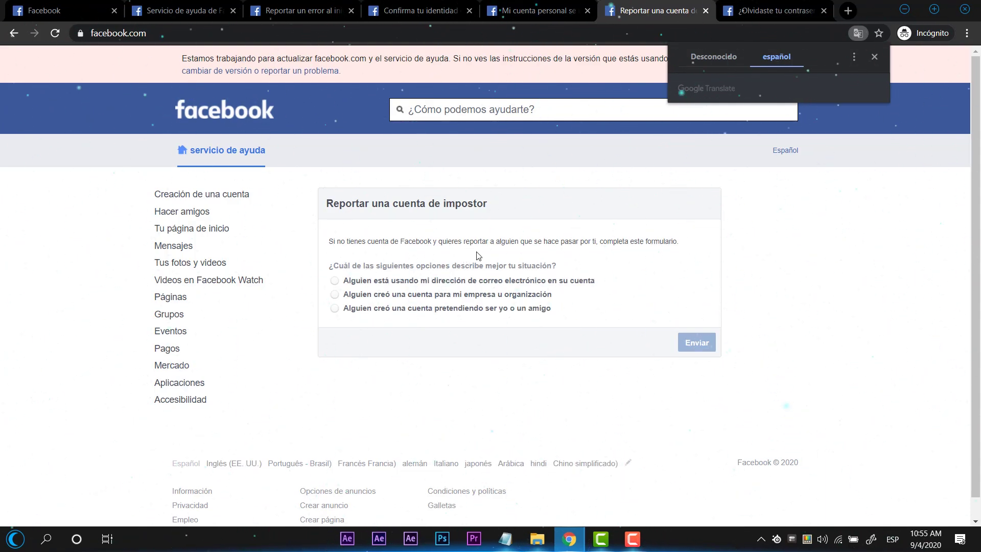
Choose "Alguien creó una cuenta pretendiendo ser yo o un amigo" as the situation and answer No to having a Facebook account
{"action": "left_click_drag", "start_coordinate": [351, 280], "coordinate": [598, 281]}
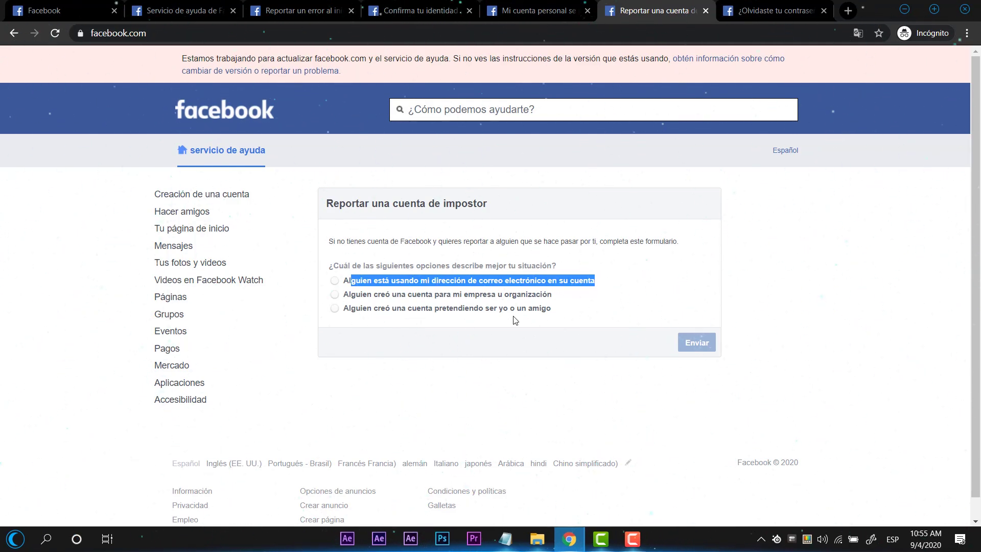
{"action": "left_click", "coordinate": [335, 309]}
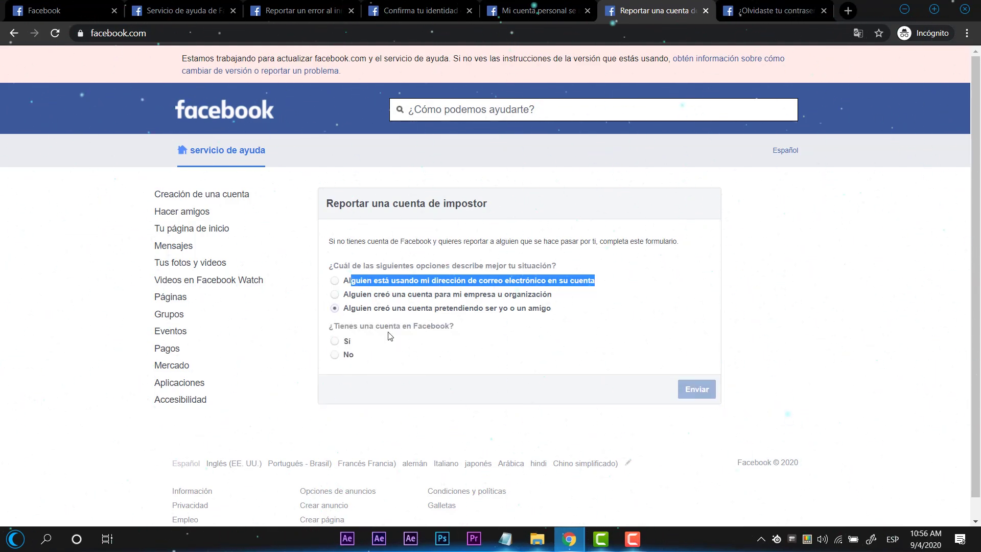
{"action": "left_click", "coordinate": [349, 354]}
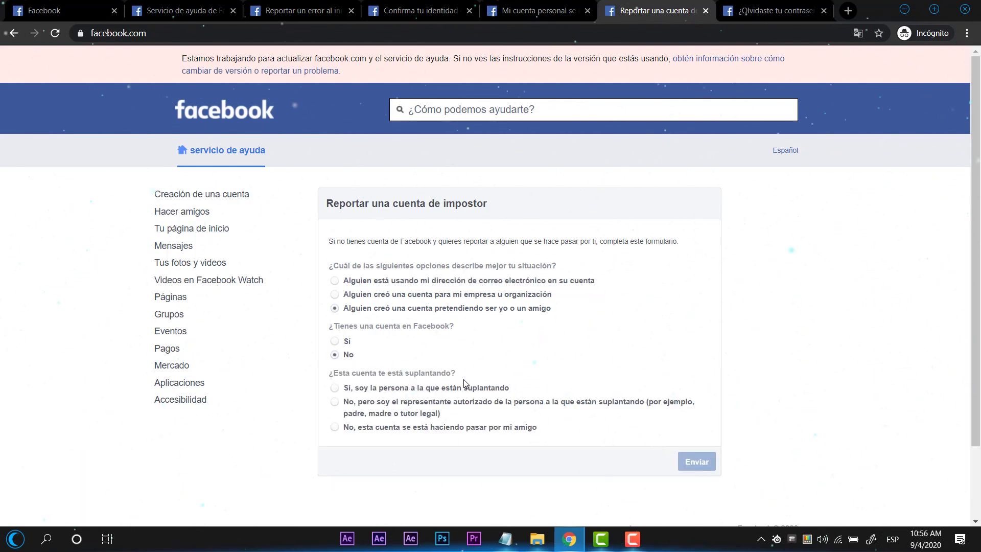
Choose "Sí, soy la persona a la que están suplantando" and review the impostor form's name, contact, identification upload and additional information fields
{"action": "scroll", "coordinate": [420, 399], "scroll_direction": "down", "scroll_amount": 1}
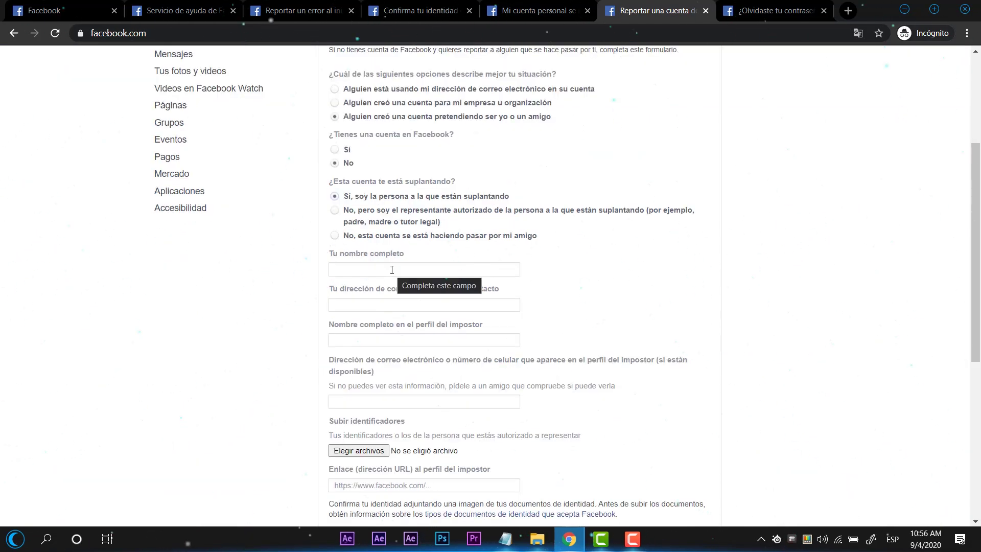
{"action": "left_click", "coordinate": [392, 270]}
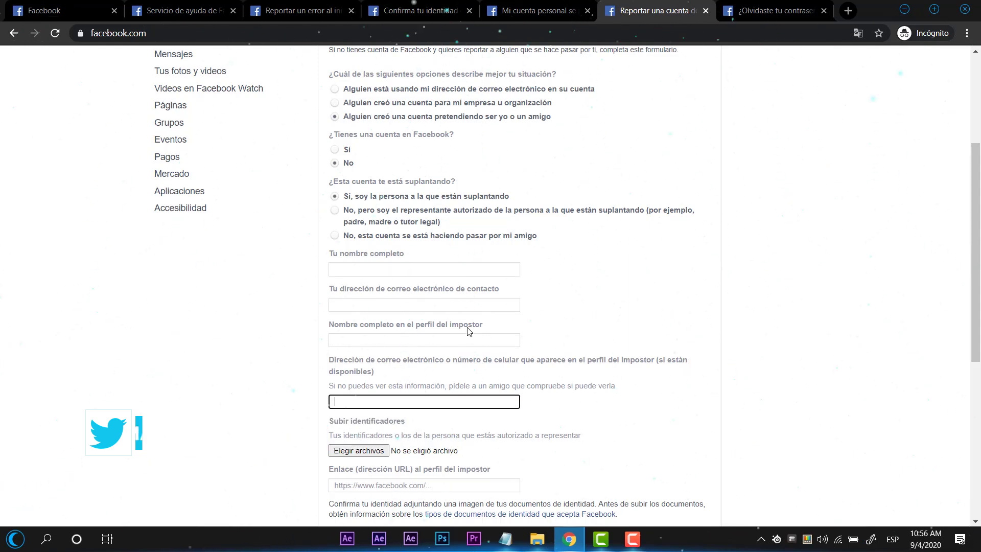
{"action": "scroll", "coordinate": [447, 346], "scroll_direction": "down", "scroll_amount": 1}
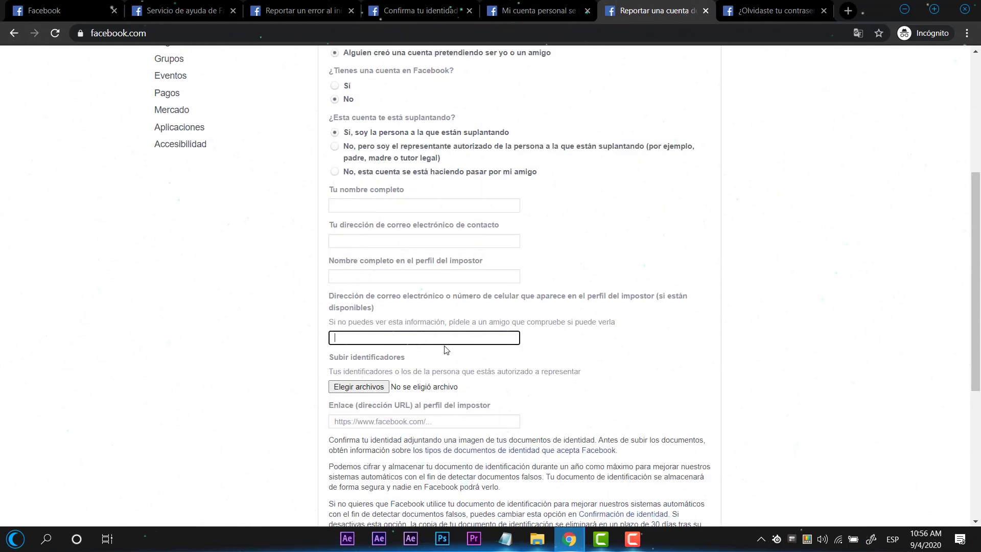
{"action": "scroll", "coordinate": [517, 342], "scroll_direction": "down", "scroll_amount": 2}
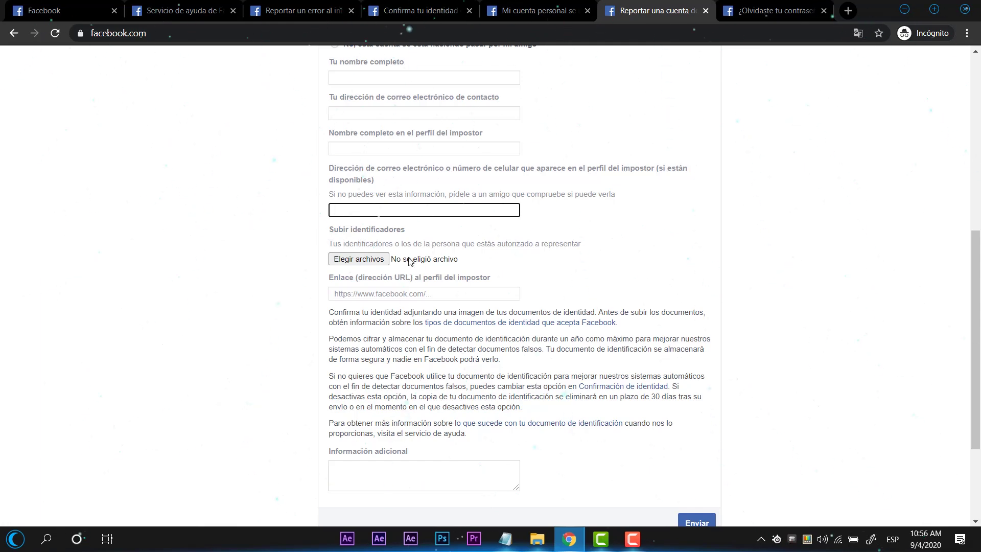
{"action": "scroll", "coordinate": [484, 312], "scroll_direction": "down", "scroll_amount": 2}
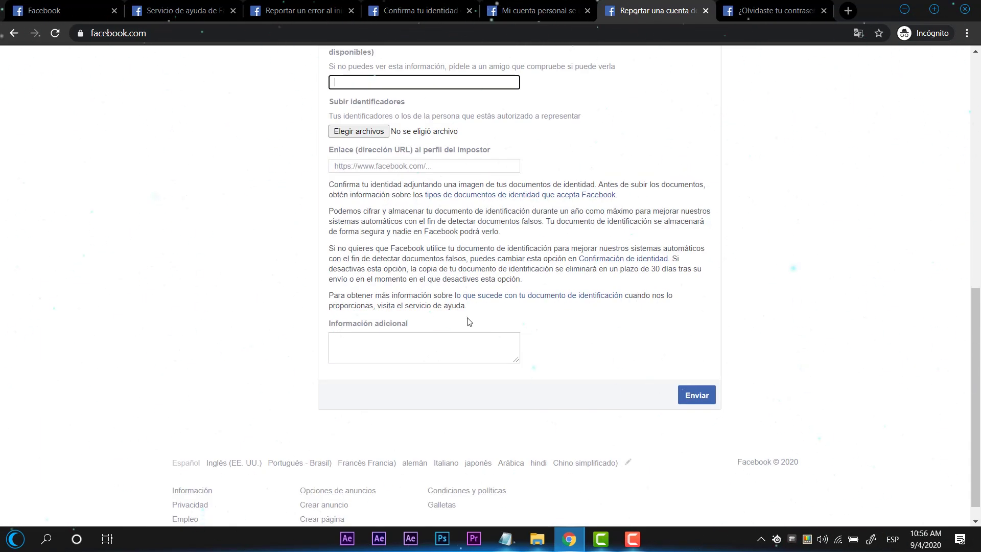
{"action": "scroll", "coordinate": [493, 307], "scroll_direction": "down", "scroll_amount": 2}
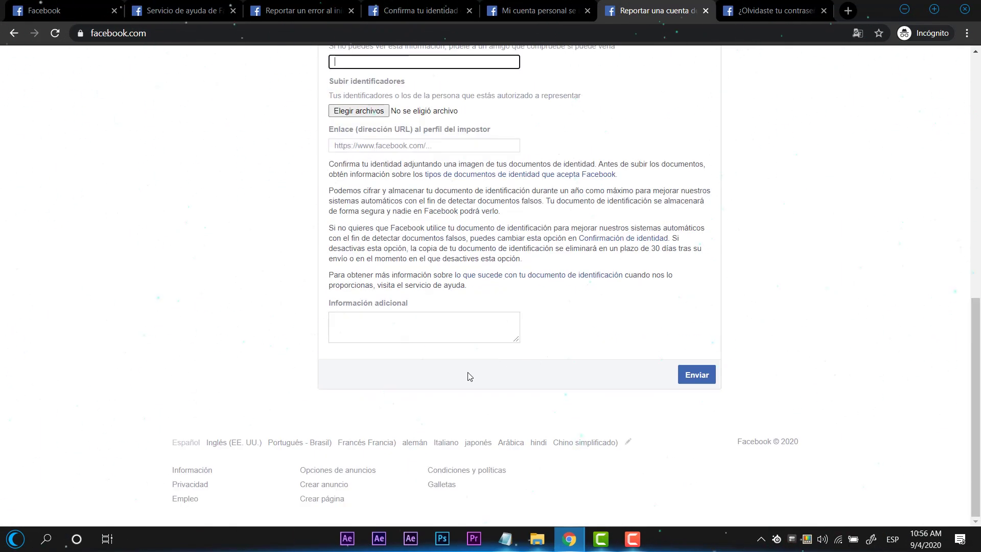
{"action": "scroll", "coordinate": [513, 346], "scroll_direction": "up", "scroll_amount": 7}
{"action": "scroll", "coordinate": [480, 358], "scroll_direction": "up", "scroll_amount": 3}
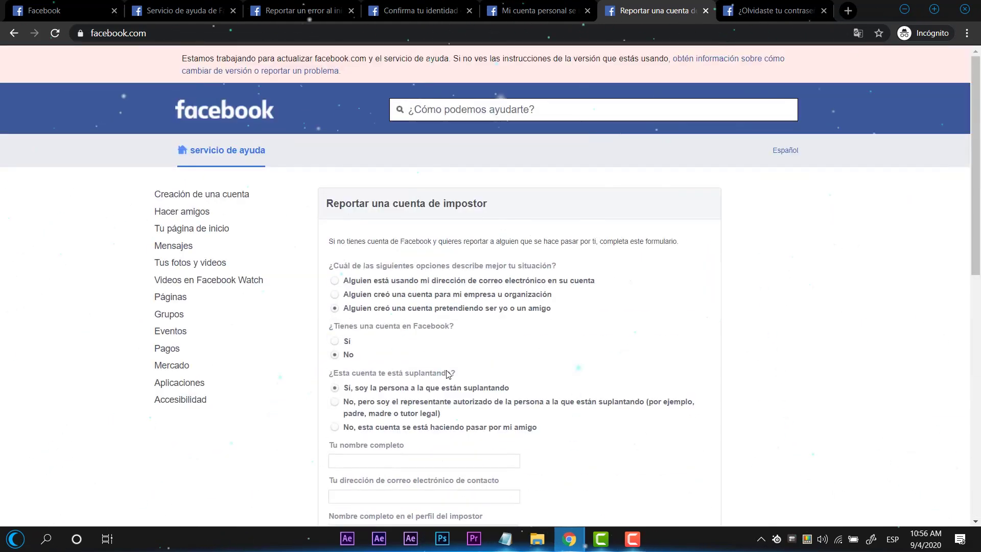
Try the email-address misuse situation, reselect "Alguien creó una cuenta pretendiendo ser yo o un amigo", and look over the form again
{"action": "left_click", "coordinate": [462, 280]}
{"action": "left_click", "coordinate": [417, 308]}
{"action": "scroll", "coordinate": [523, 354], "scroll_direction": "down", "scroll_amount": 2}
{"action": "scroll", "coordinate": [543, 363], "scroll_direction": "up", "scroll_amount": 1}
{"action": "scroll", "coordinate": [543, 364], "scroll_direction": "down", "scroll_amount": 1}
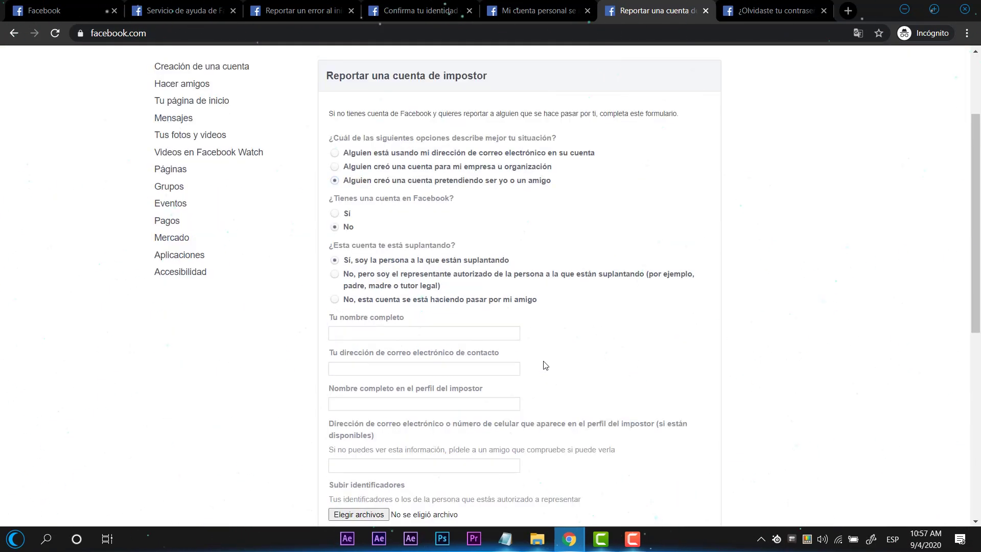
{"action": "scroll", "coordinate": [545, 365], "scroll_direction": "up", "scroll_amount": 2}
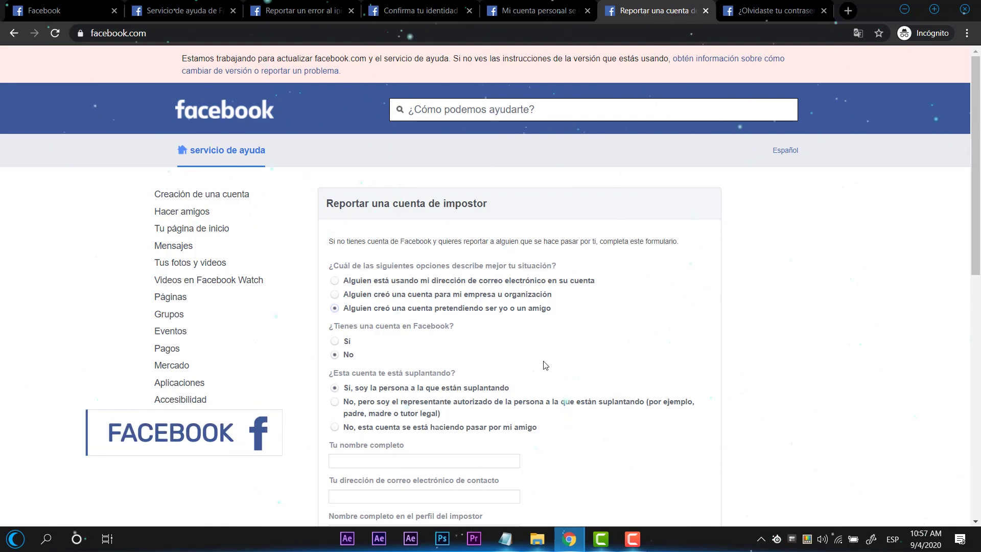
{"action": "scroll", "coordinate": [545, 365], "scroll_direction": "down", "scroll_amount": 5}
{"action": "scroll", "coordinate": [421, 377], "scroll_direction": "up", "scroll_amount": 5}
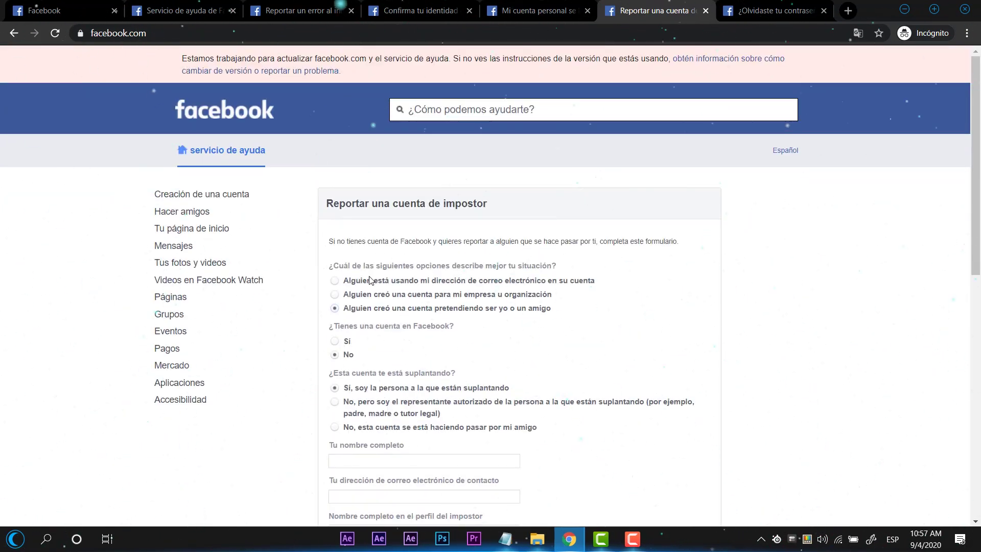
{"action": "scroll", "coordinate": [513, 339], "scroll_direction": "down", "scroll_amount": 10}
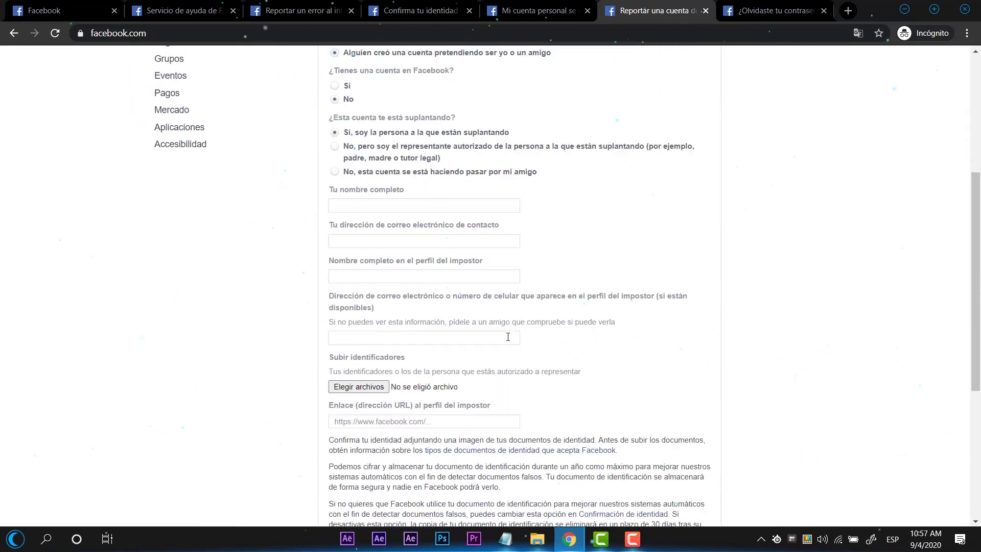
{"action": "scroll", "coordinate": [534, 352], "scroll_direction": "up", "scroll_amount": 10}
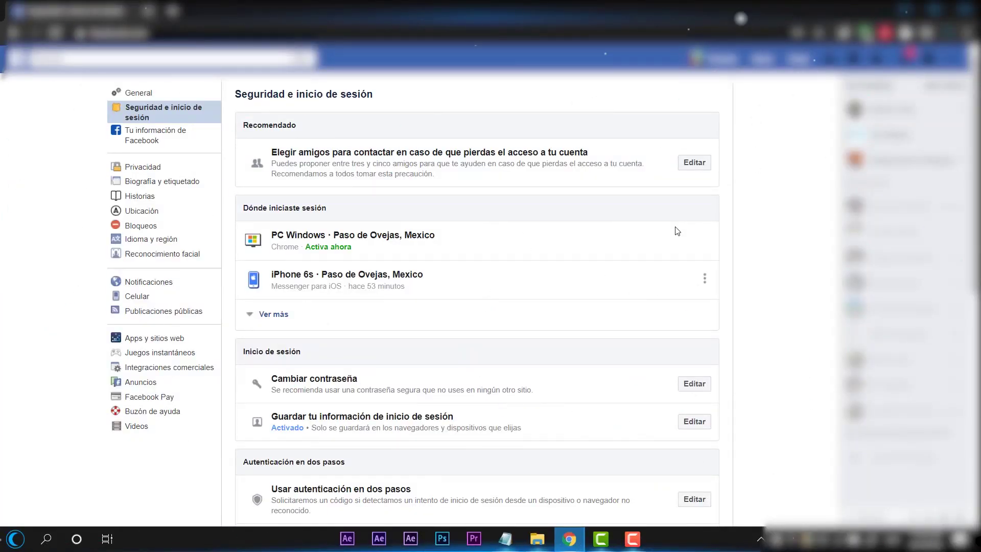
Review the "Seguridad e inicio de sesión" settings and expand "Elegir de 3 a 5 amigos para contactar en caso de que pierdas el acceso a tu cuenta"
{"action": "scroll", "coordinate": [445, 311], "scroll_direction": "down", "scroll_amount": 2}
{"action": "scroll", "coordinate": [444, 311], "scroll_direction": "up", "scroll_amount": 2}
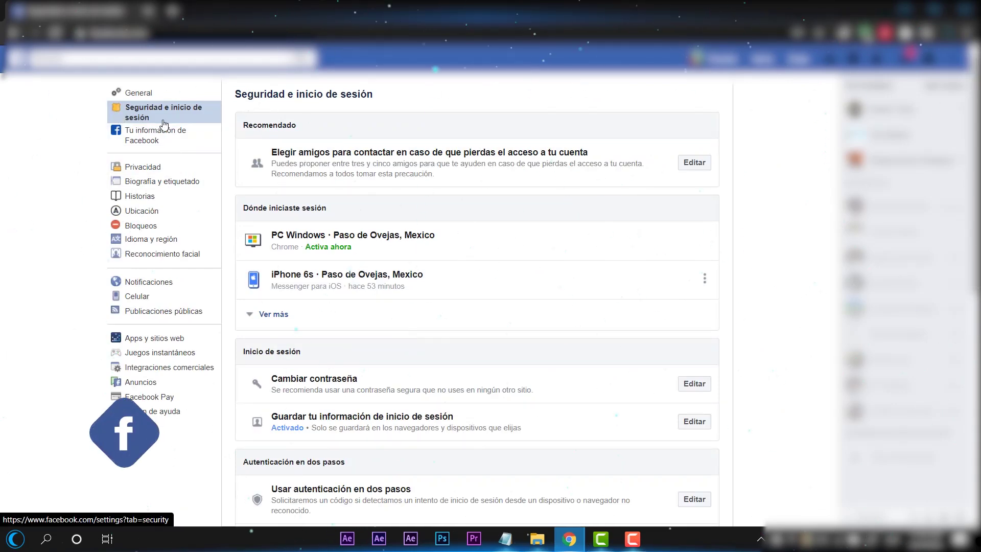
{"action": "scroll", "coordinate": [453, 432], "scroll_direction": "down", "scroll_amount": 2}
{"action": "scroll", "coordinate": [428, 323], "scroll_direction": "down", "scroll_amount": 1}
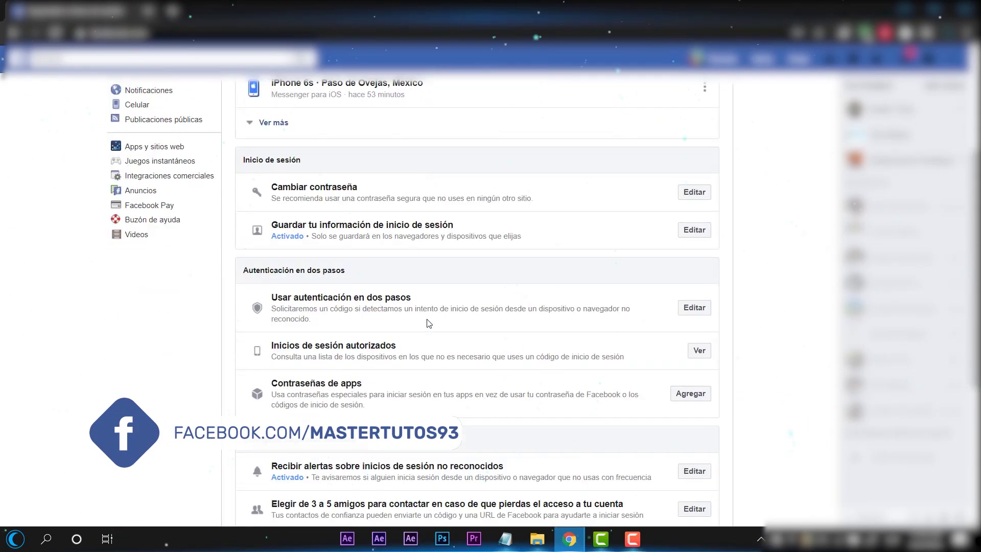
{"action": "scroll", "coordinate": [428, 323], "scroll_direction": "down", "scroll_amount": 1}
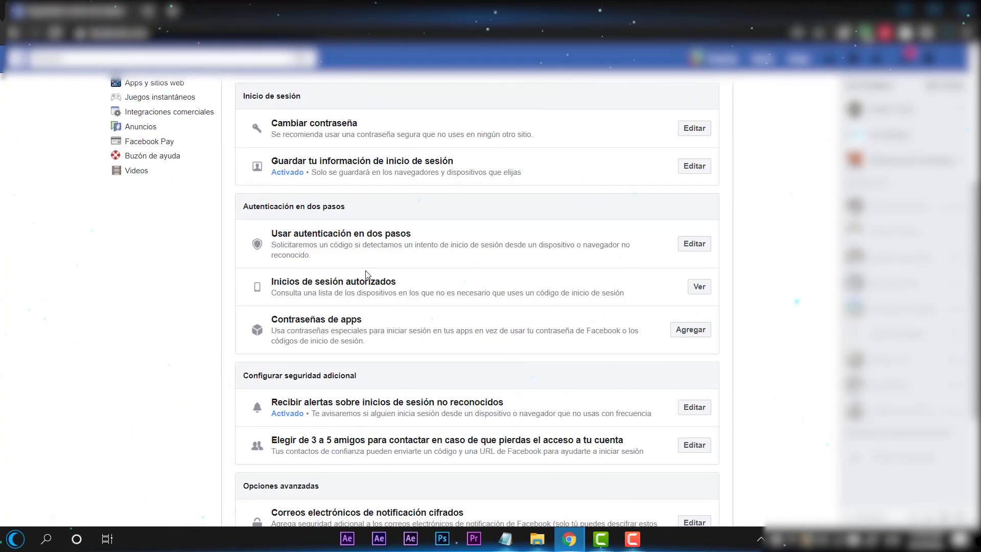
{"action": "scroll", "coordinate": [389, 303], "scroll_direction": "down", "scroll_amount": 3}
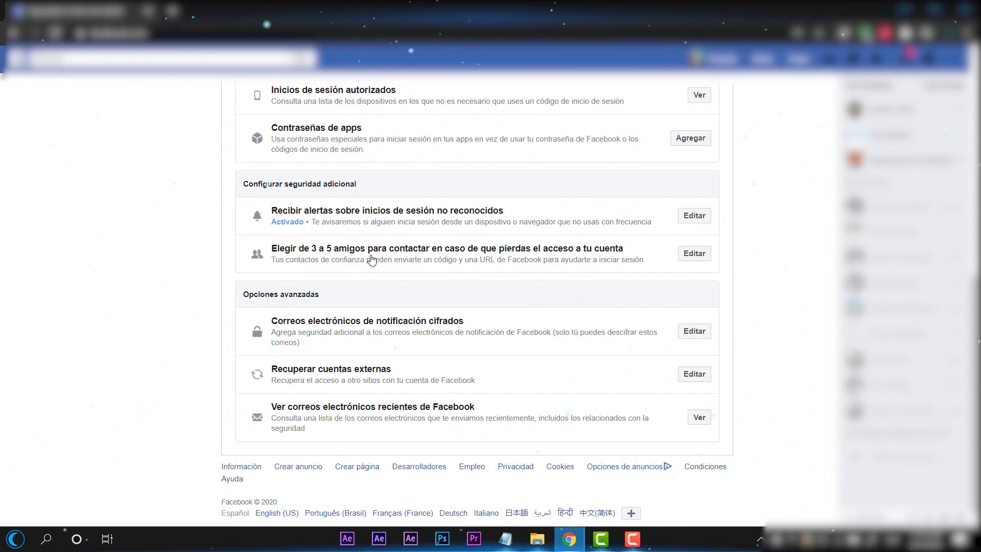
{"action": "left_click", "coordinate": [327, 261]}
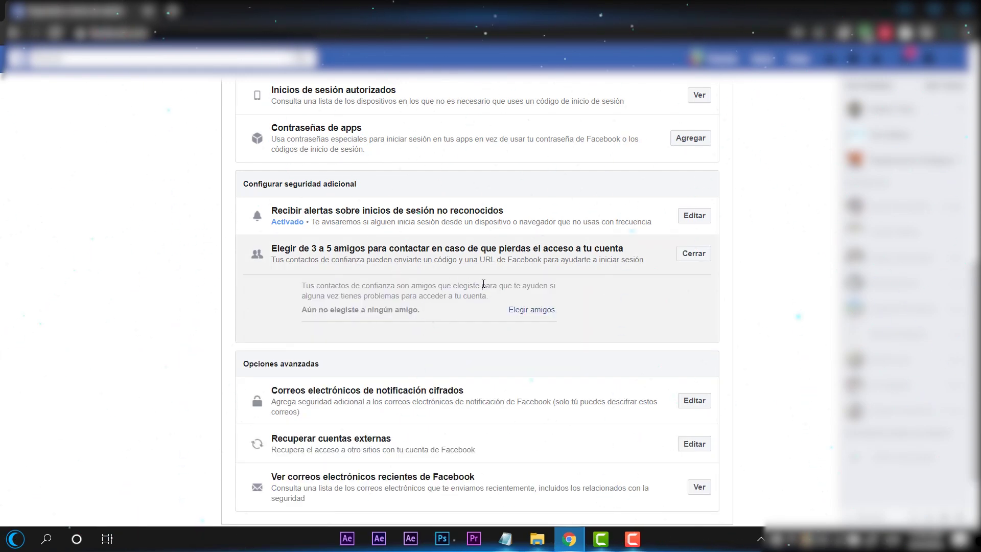
{"action": "scroll", "coordinate": [418, 294], "scroll_direction": "down", "scroll_amount": 1}
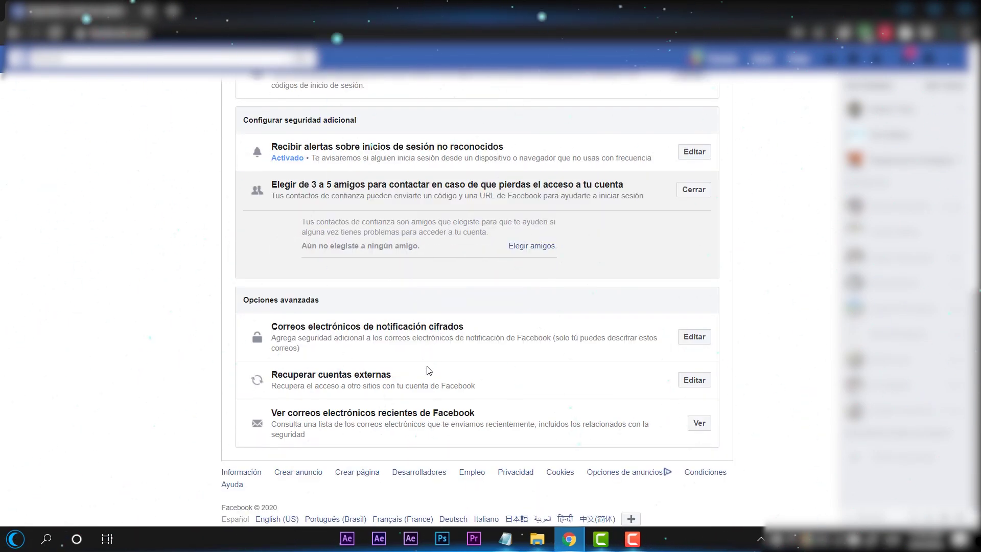